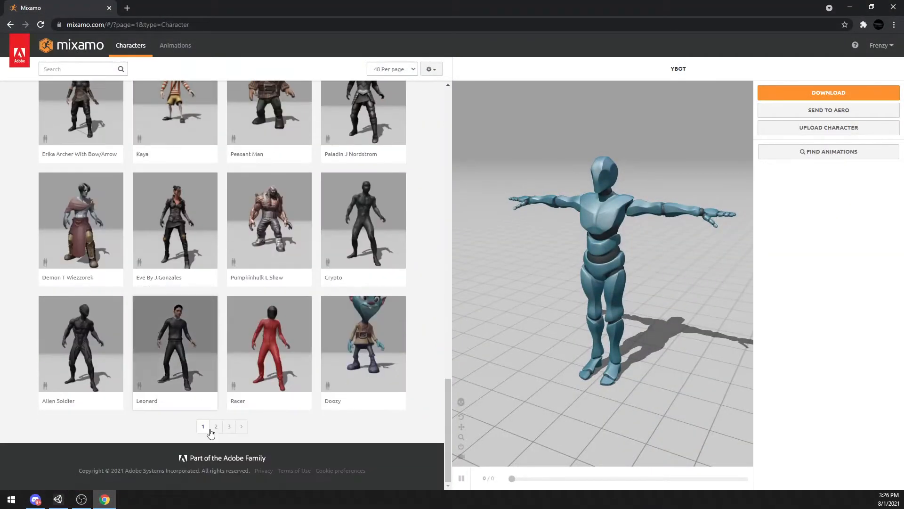
# - Choose the Y Bot character from the second page of the character library
pyautogui.click(212, 429)
pyautogui.scroll(-6, 66, 284)
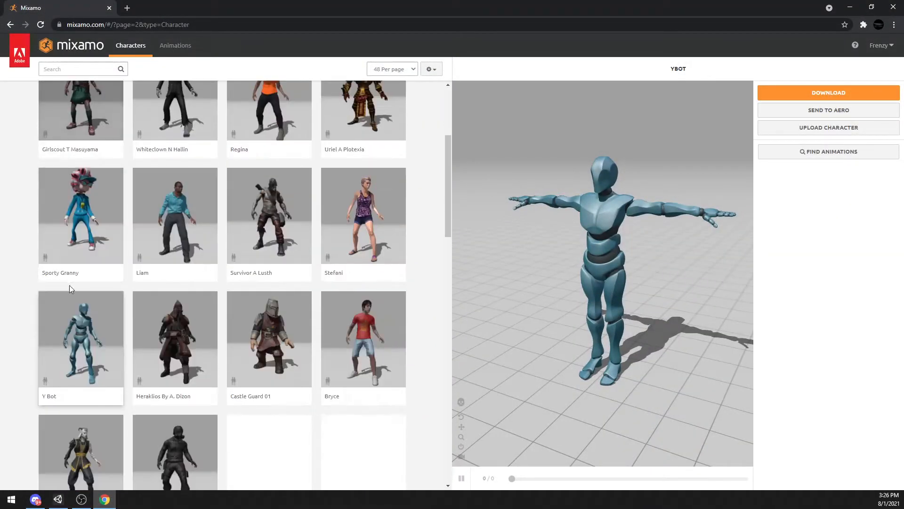
pyautogui.click(116, 241)
pyautogui.moveTo(558, 303); pyautogui.dragTo(590, 307)
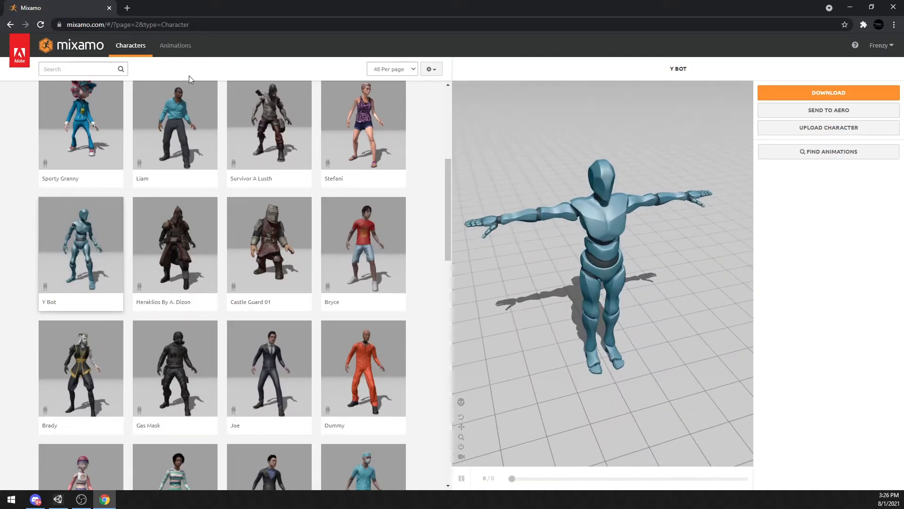
# - Search the animations for "Dance" and apply the blue figure's Hip Hop Dancing animation to Y Bot
pyautogui.click(175, 46)
pyautogui.click(78, 69)
pyautogui.write('Dance')
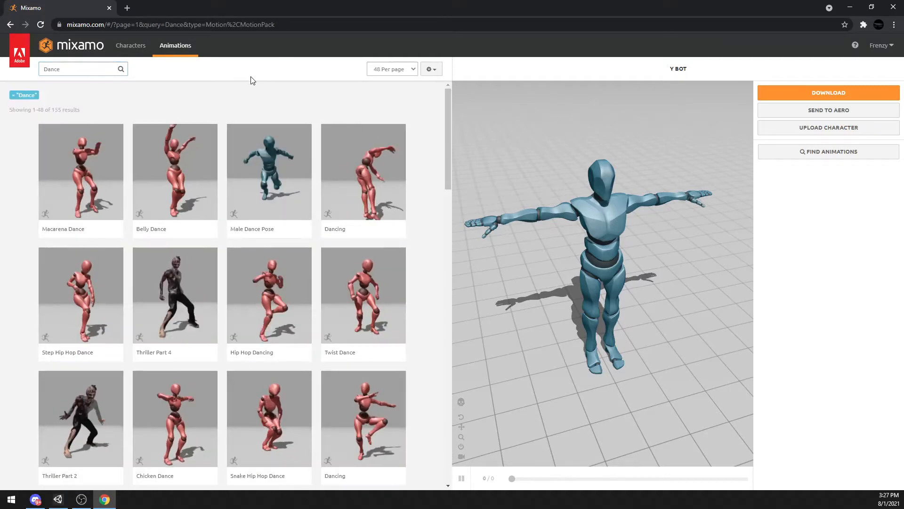
pyautogui.scroll(-2, 211, 255)
pyautogui.scroll(-3, 210, 254)
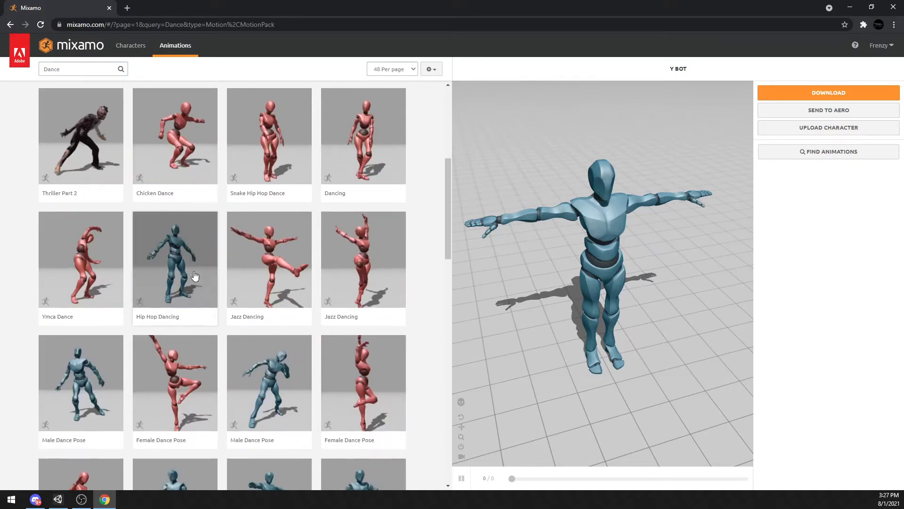
pyautogui.click(195, 275)
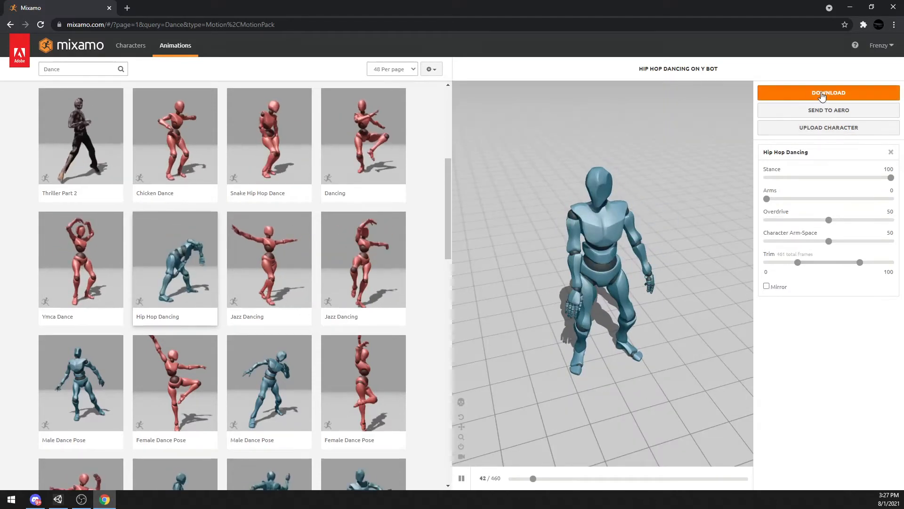
# - Download the Hip Hop Dancing animation as FBX for Unity, without skin, at 60 frames per second
pyautogui.click(815, 95)
pyautogui.click(524, 135)
pyautogui.click(502, 148)
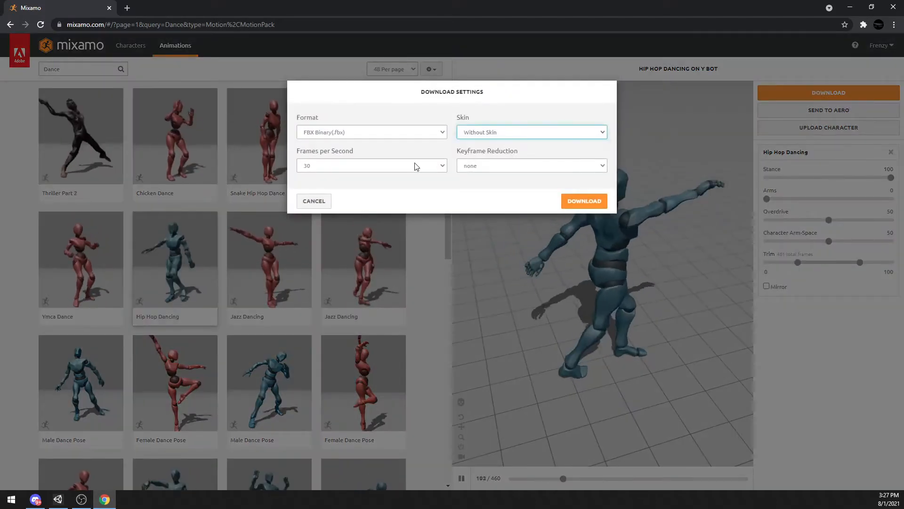
pyautogui.click(418, 166)
pyautogui.click(360, 189)
pyautogui.click(337, 134)
pyautogui.click(414, 185)
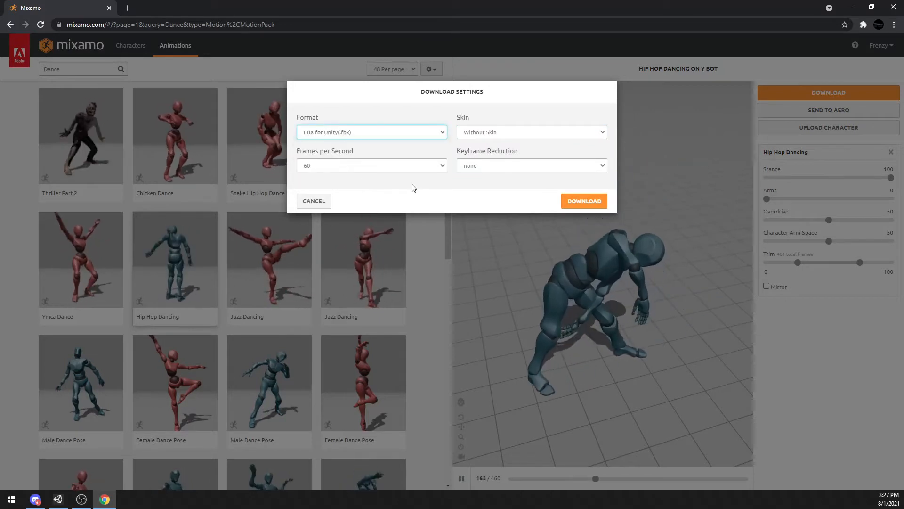
pyautogui.click(577, 201)
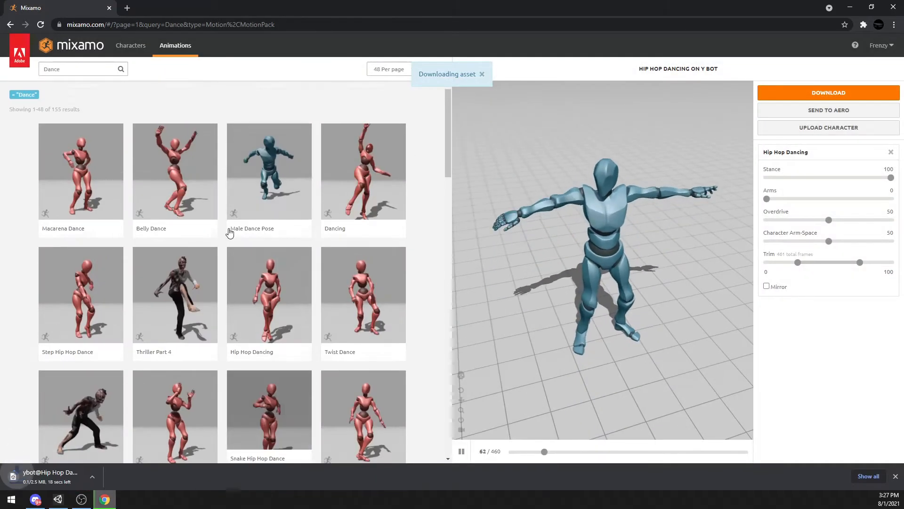
# - Replace the animation search term with "T-Pose" and run the search
pyautogui.click(65, 66)
pyautogui.hotkey('ctrl', 'a')
pyautogui.press('BackSpace')
pyautogui.write('T-pOs')
pyautogui.press('BackSpace')
pyautogui.press('BackSpace')
pyautogui.press('BackSpace')
pyautogui.write('Pose')
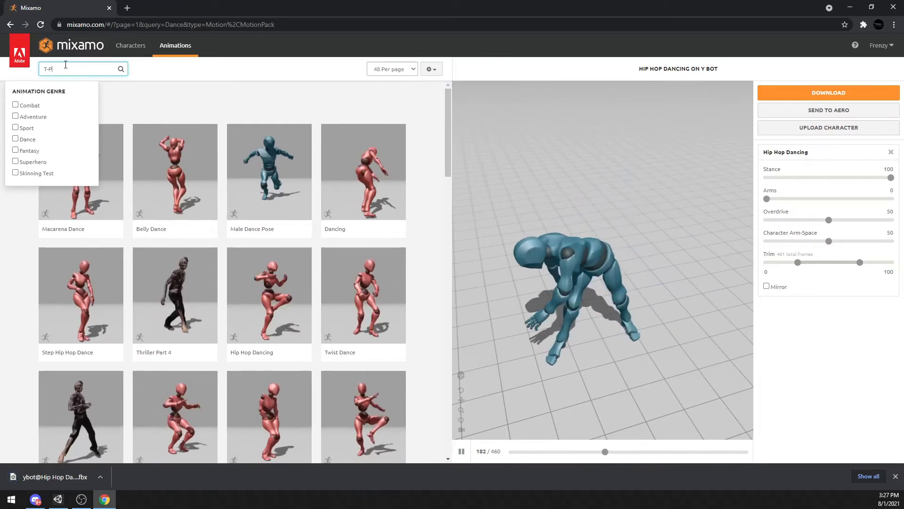
pyautogui.press('Return')
# - Apply the T-Pose animation to Y Bot and download it as FBX for Unity without skin at 60 frames per second
pyautogui.click(113, 165)
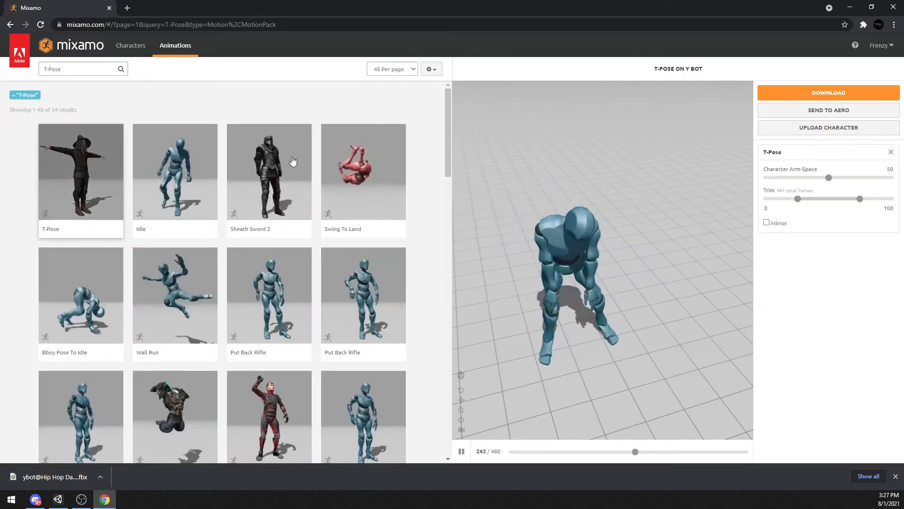
pyautogui.click(820, 96)
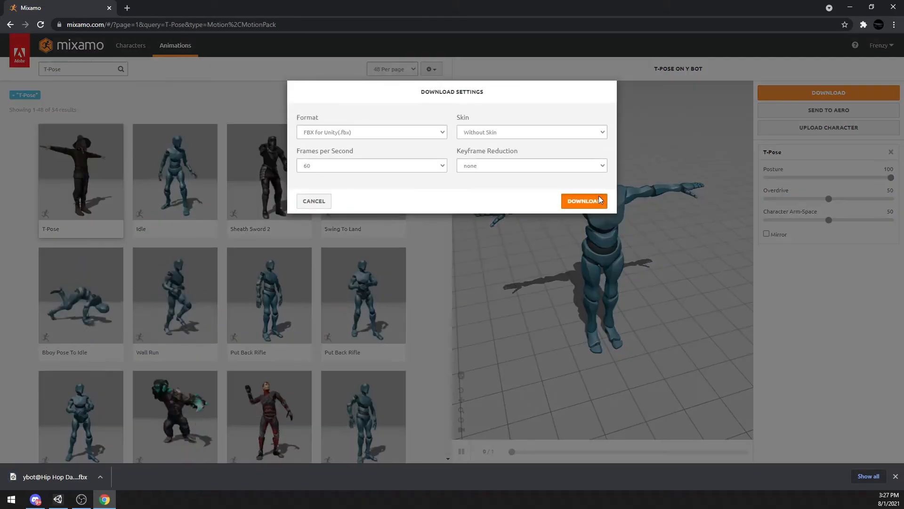
pyautogui.click(584, 201)
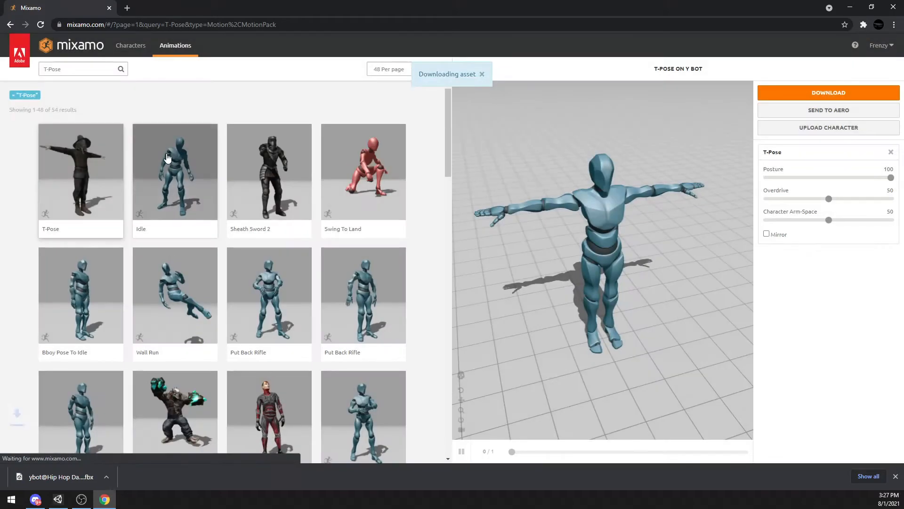
# - Apply the Idle animation to Y Bot and download it as FBX for Unity without skin at 60 frames per second
pyautogui.click(167, 157)
pyautogui.click(834, 92)
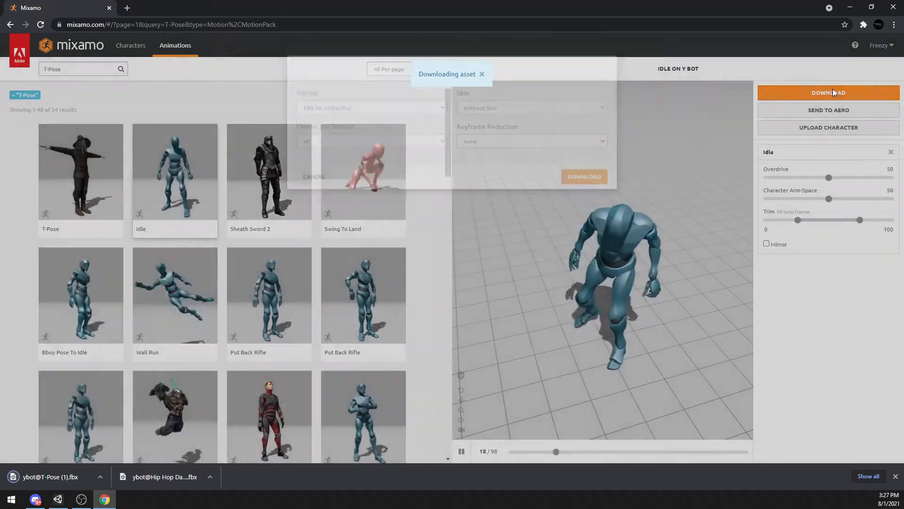
pyautogui.click(588, 202)
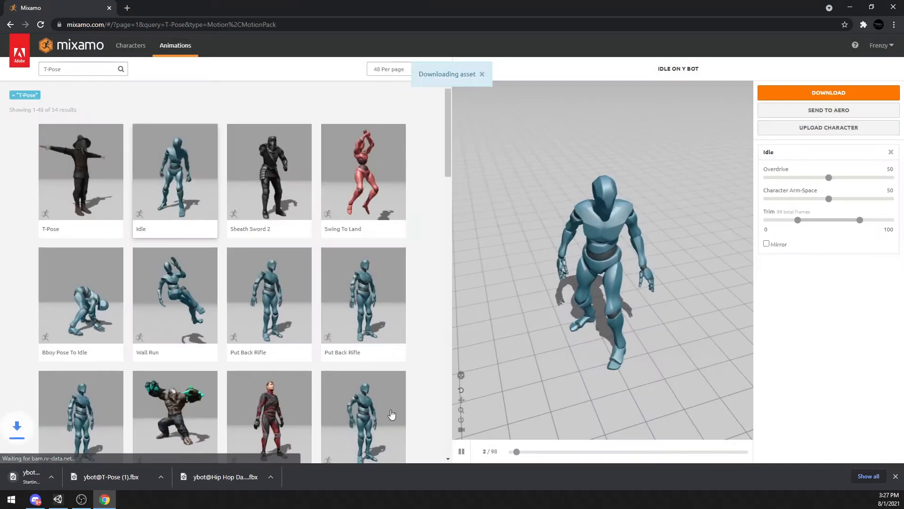
# - Import the downloaded Idle, T-Pose and Hip Hop Dancing FBX files into the Scripts folder of the Unity project, leaving Unity in front
pyautogui.click(61, 502)
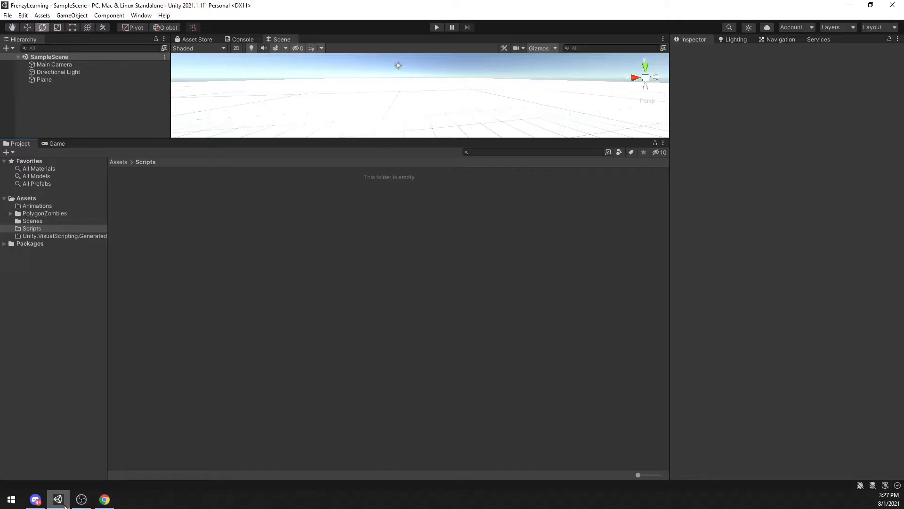
pyautogui.click(109, 504)
pyautogui.doubleClick(471, 4)
pyautogui.moveTo(225, 418); pyautogui.dragTo(141, 333)
pyautogui.moveTo(347, 419); pyautogui.dragTo(157, 318)
pyautogui.moveTo(461, 418); pyautogui.dragTo(125, 276)
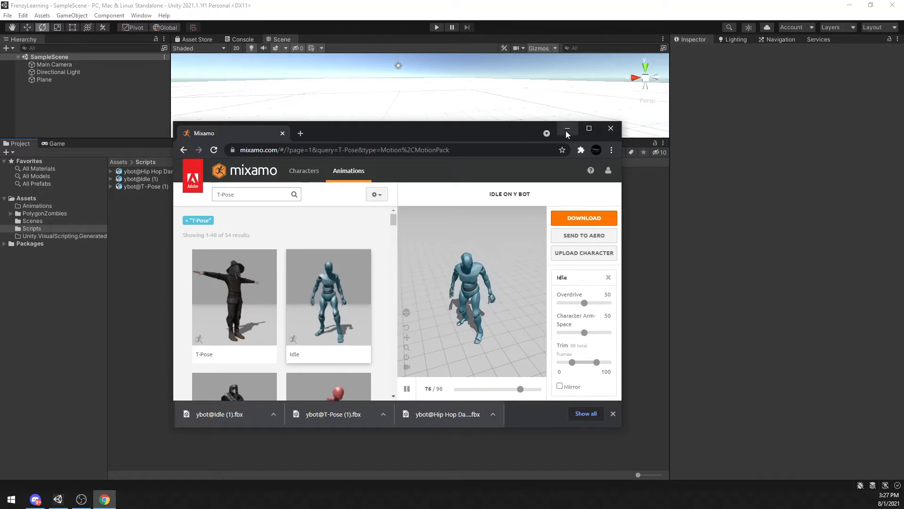
pyautogui.click(568, 129)
# - Set the ybot@T-Pose (1) rig to Humanoid with its avatar created from this model, and apply the import settings
pyautogui.click(177, 173)
pyautogui.click(165, 191)
pyautogui.click(151, 186)
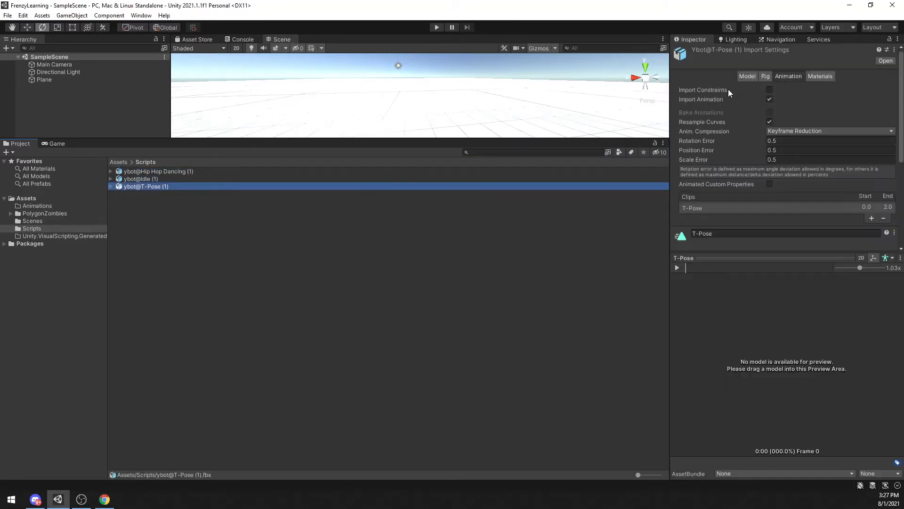
pyautogui.click(766, 76)
pyautogui.click(796, 131)
pyautogui.click(797, 102)
pyautogui.click(799, 142)
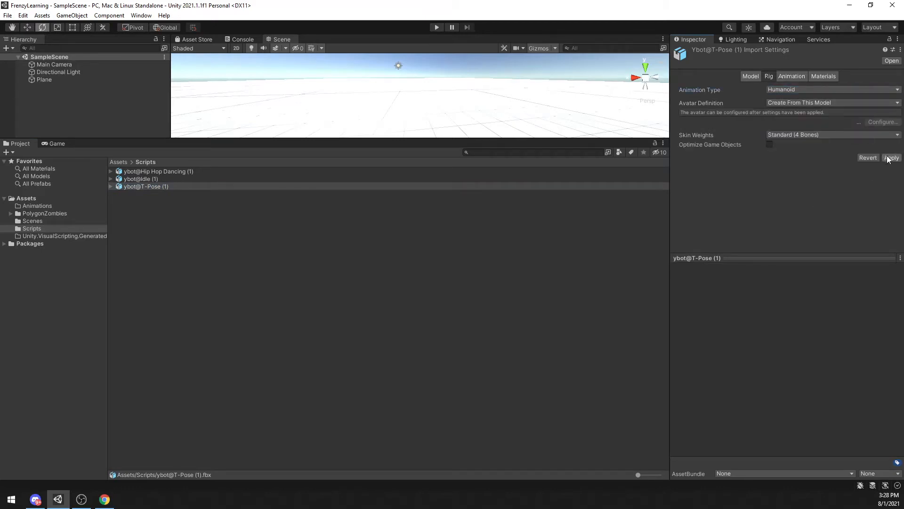
# - Set the ybot@Idle (1) rig to Humanoid and copy its avatar from ybot@T-Pose (1)Avatar
pyautogui.click(169, 180)
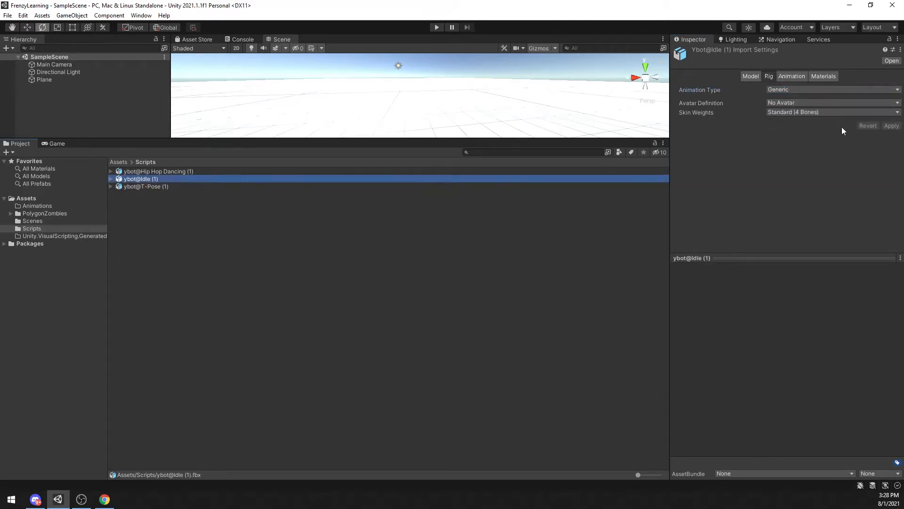
pyautogui.click(796, 131)
pyautogui.click(797, 104)
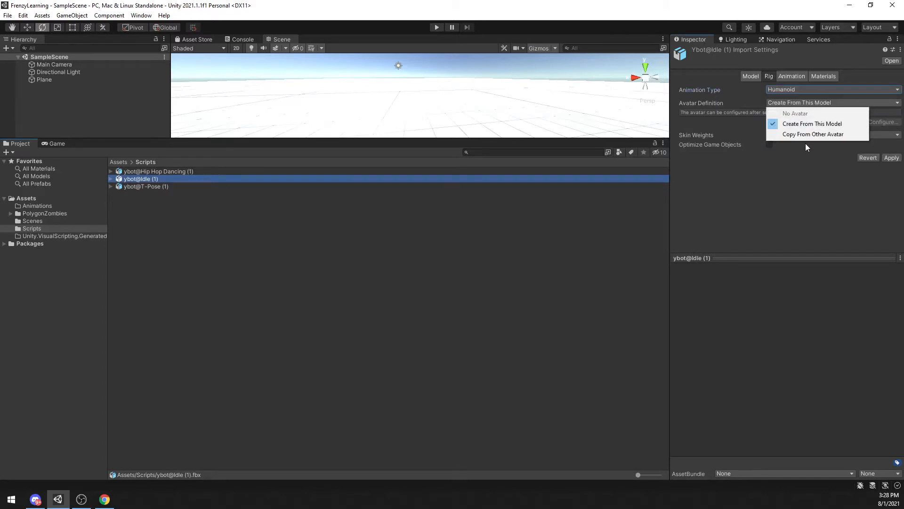
pyautogui.click(808, 133)
pyautogui.click(897, 133)
pyautogui.doubleClick(791, 163)
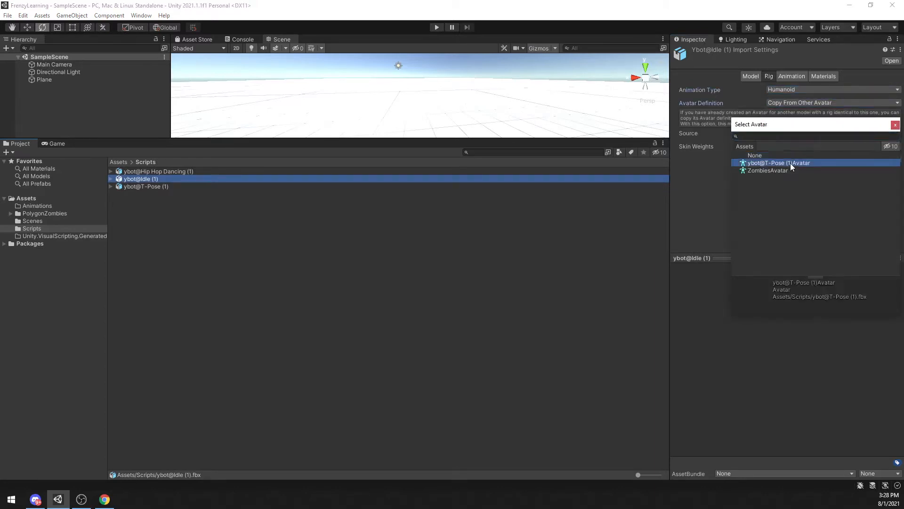
# - Set the ybot@Hip Hop Dancing (1) rig to Humanoid, copy its avatar from ybot@T-Pose (1)Avatar and apply the settings
pyautogui.click(175, 171)
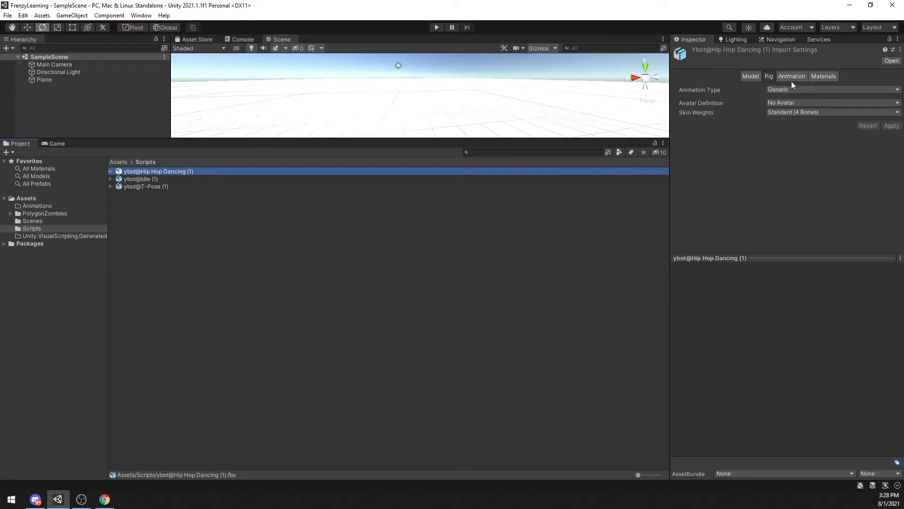
pyautogui.click(790, 93)
pyautogui.click(797, 131)
pyautogui.click(810, 103)
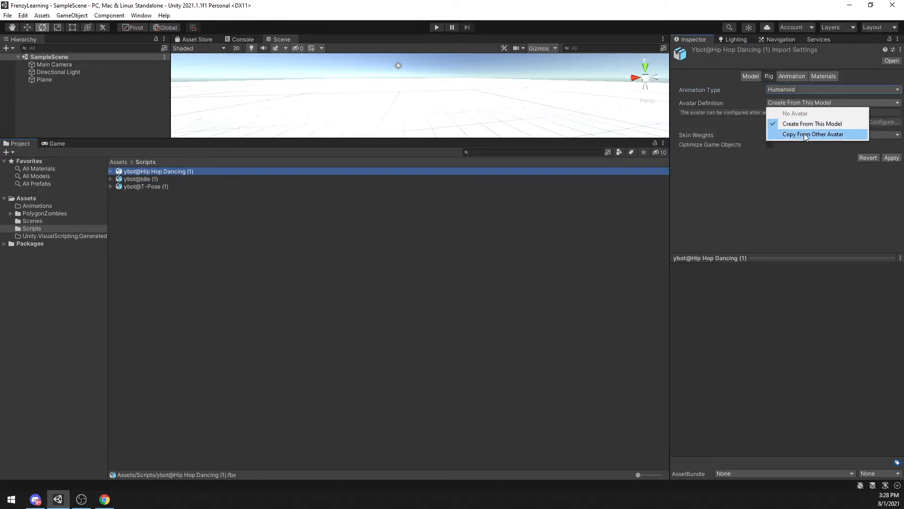
pyautogui.click(855, 134)
pyautogui.click(897, 132)
pyautogui.doubleClick(807, 166)
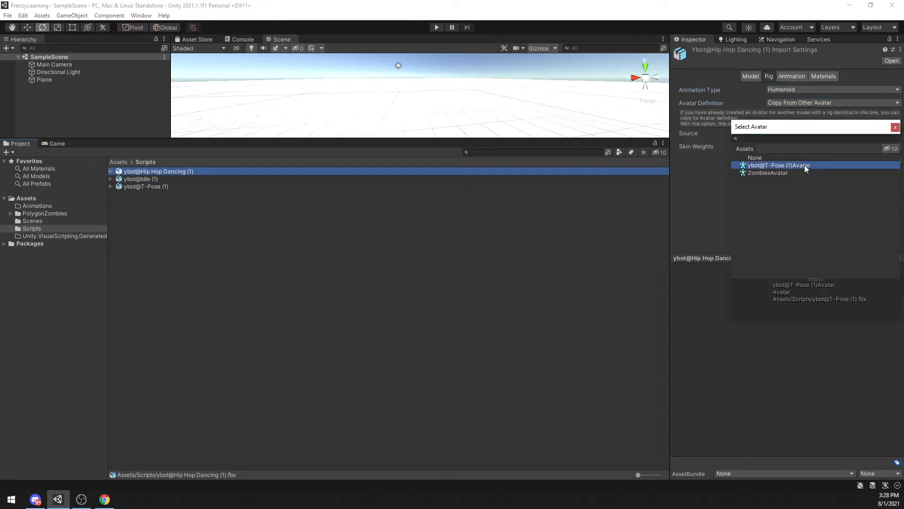
pyautogui.click(891, 160)
# - Place the Zombie_HotDogSuit_Male_01 prefab from the PolygonZombies Prefabs folder onto the plane in the scene
pyautogui.click(159, 220)
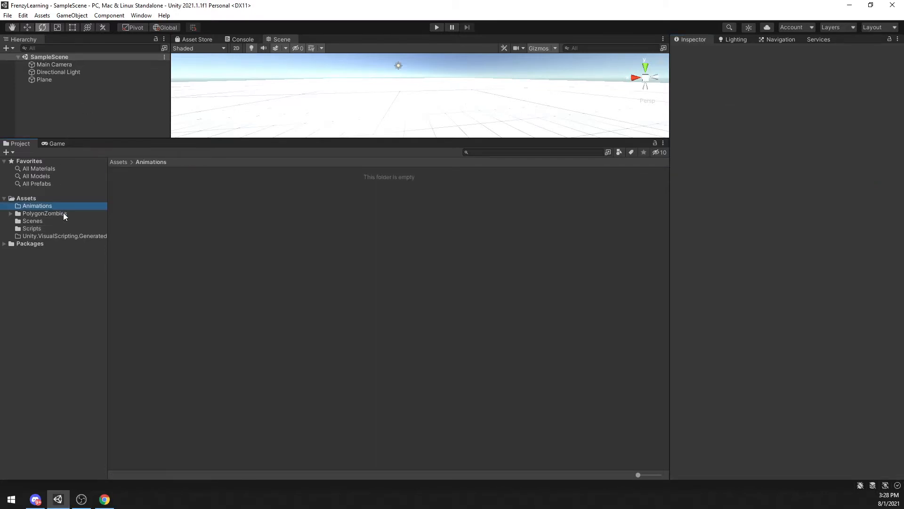
pyautogui.doubleClick(143, 185)
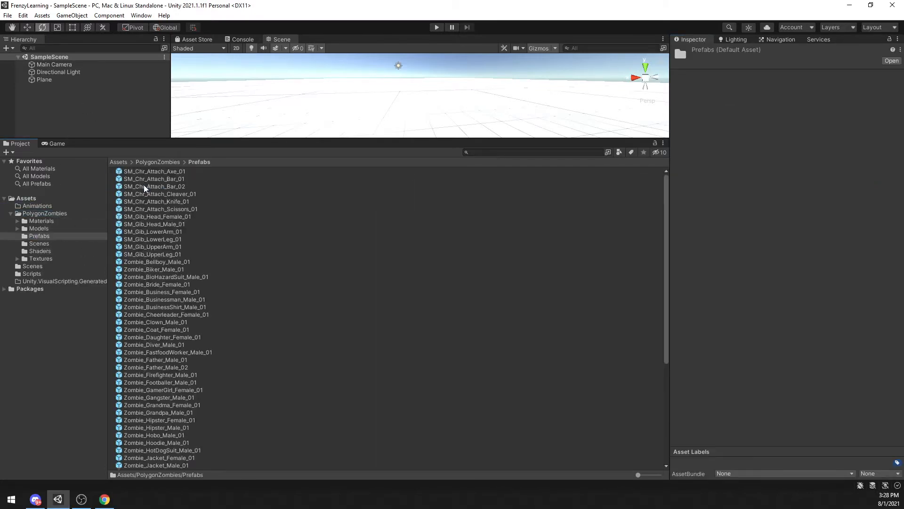
pyautogui.scroll(-5, 197, 304)
pyautogui.scroll(-3, 197, 303)
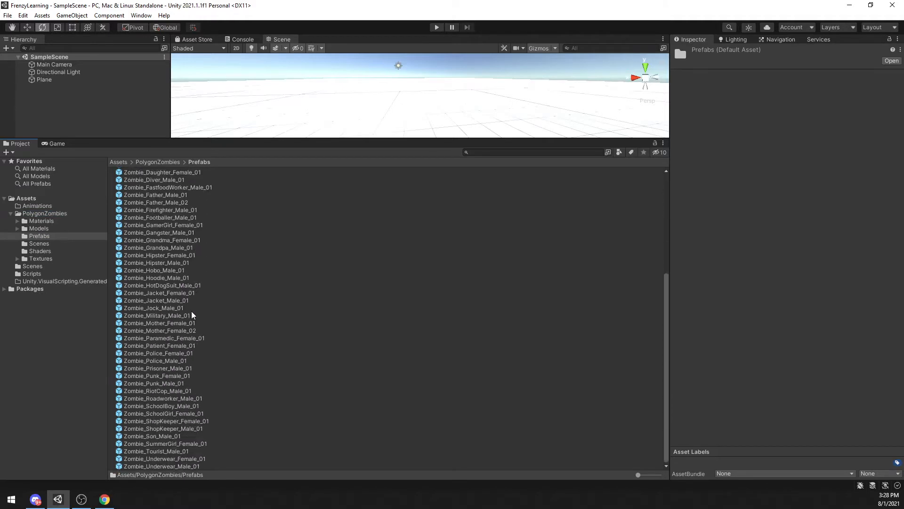
pyautogui.click(173, 278)
pyautogui.click(177, 293)
pyautogui.click(178, 285)
pyautogui.click(179, 293)
pyautogui.click(179, 286)
pyautogui.moveTo(184, 198); pyautogui.dragTo(385, 131)
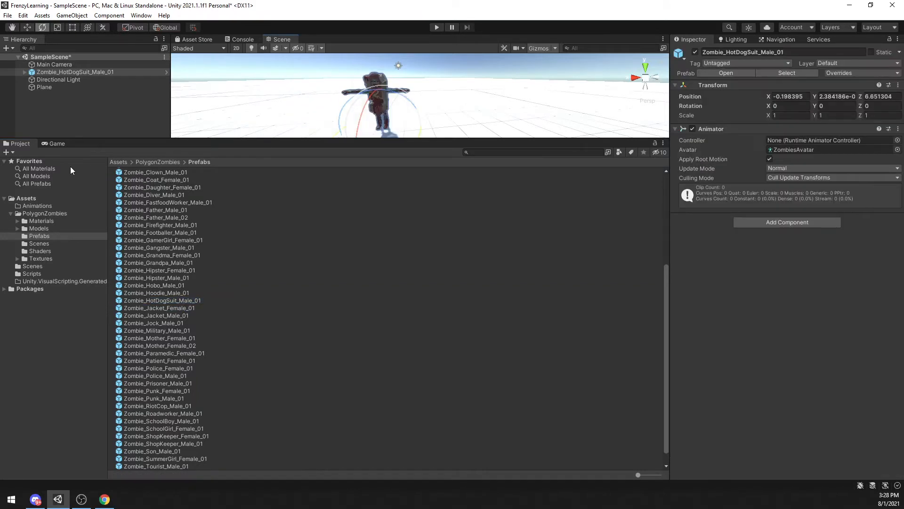
# - Create an Animator Controller named ZombieAnimator in the Animations folder
pyautogui.click(9, 213)
pyautogui.click(28, 205)
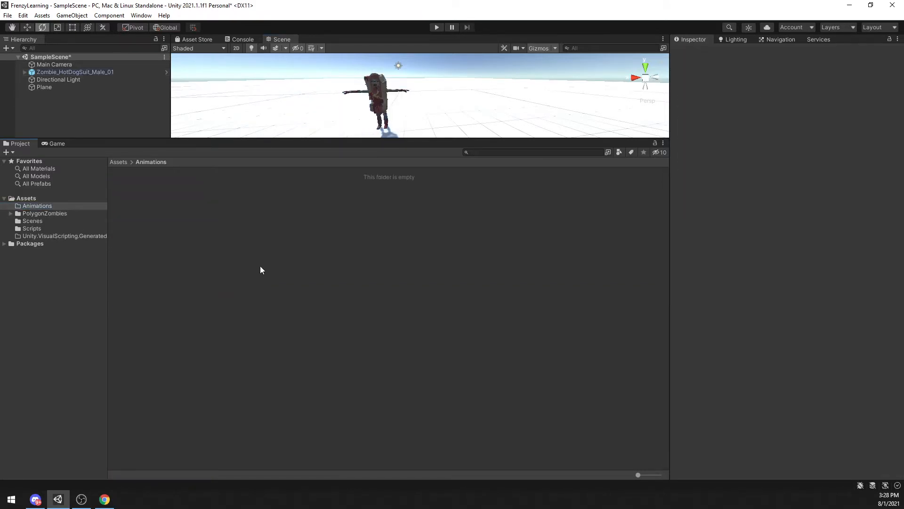
pyautogui.press('w')
pyautogui.moveTo(320, 87); pyautogui.dragTo(321, 86, button='right')
pyautogui.press('a')
pyautogui.press('s')
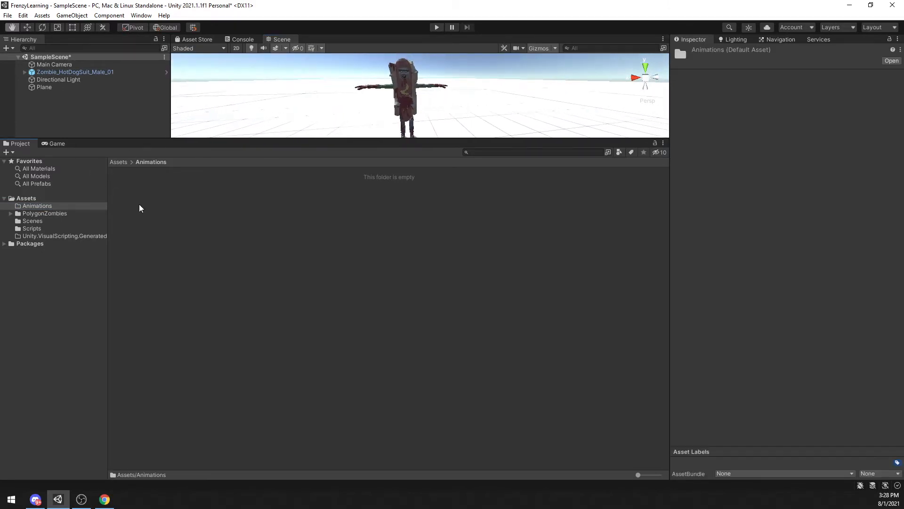
pyautogui.rightClick(140, 204)
pyautogui.moveTo(222, 211)
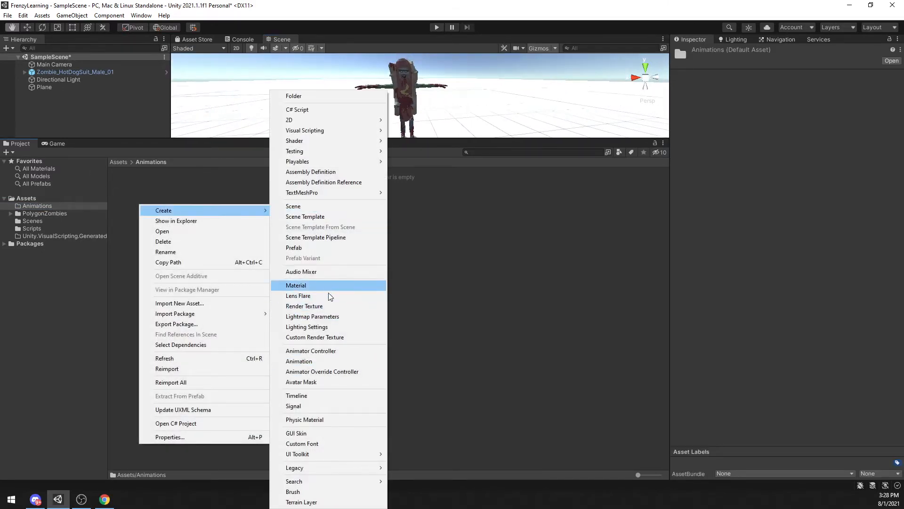
pyautogui.click(320, 351)
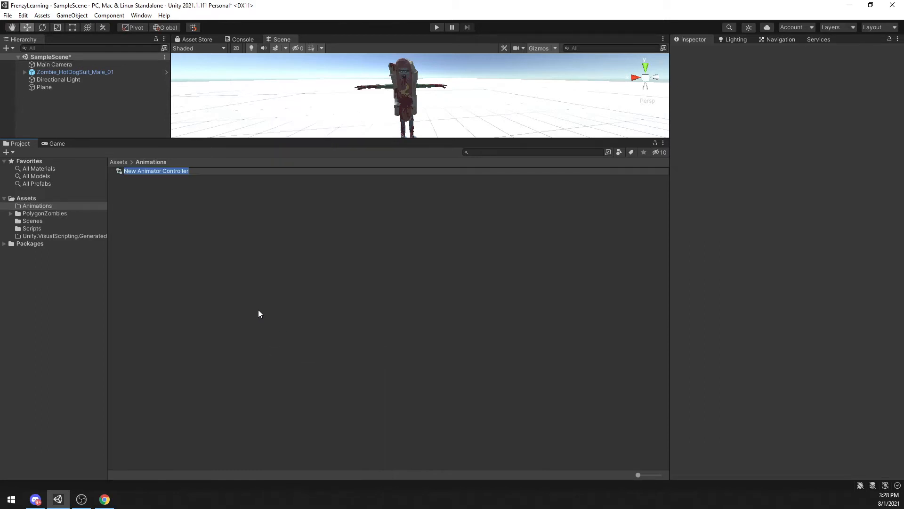
pyautogui.write('ZombieAnimator')
pyautogui.press('Return')
# - Assign ZombieAnimator as the Animator controller of Zombie_HotDogSuit_Male_01
pyautogui.click(106, 79)
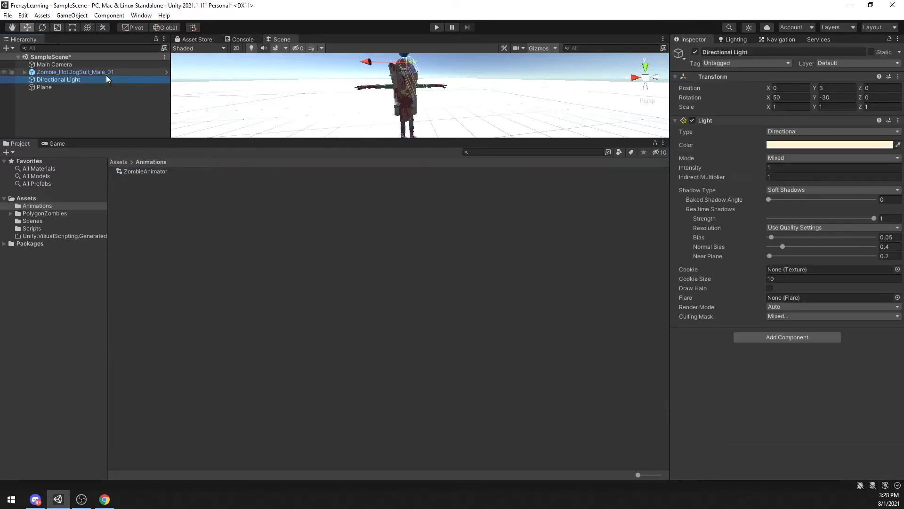
pyautogui.press('f')
pyautogui.click(59, 72)
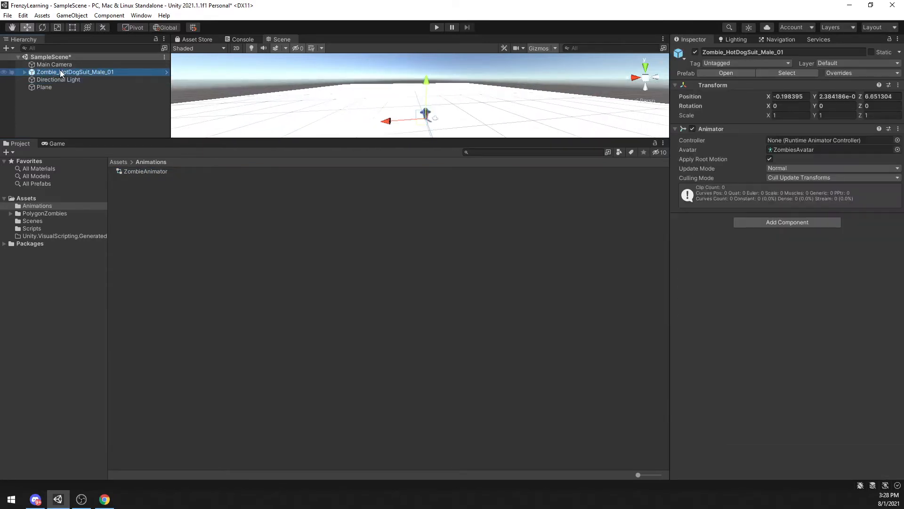
pyautogui.click(898, 140)
pyautogui.doubleClick(797, 166)
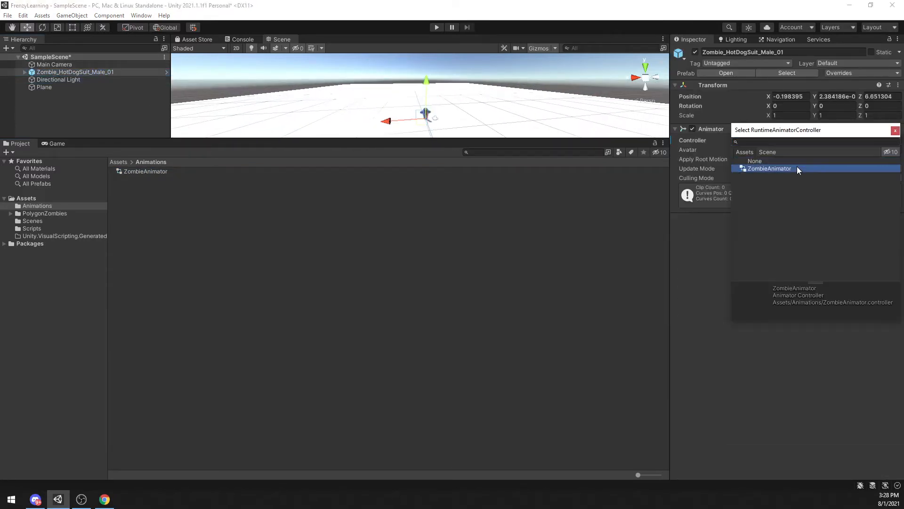
# - Open the ZombieAnimator controller and add the Idle and Hip Hop Dancing (1) animations as states, placed side by side
pyautogui.doubleClick(810, 140)
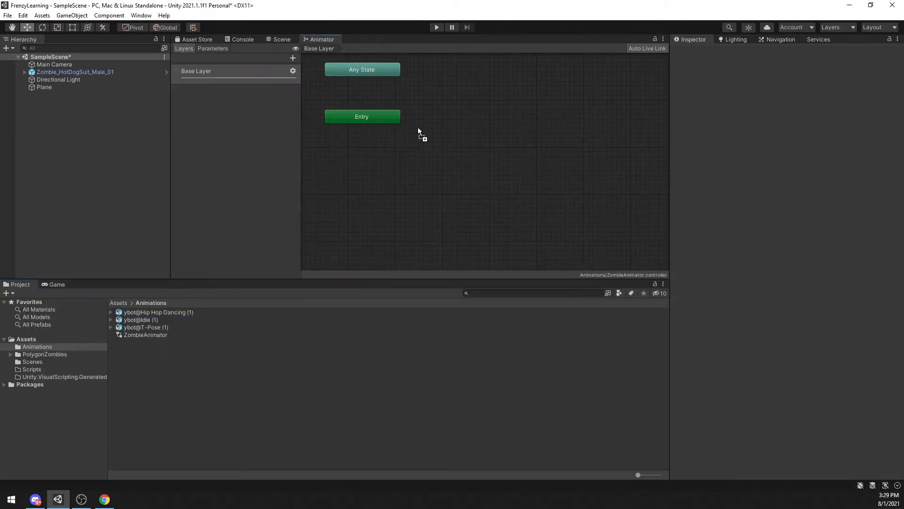
pyautogui.moveTo(463, 121); pyautogui.dragTo(459, 117)
pyautogui.moveTo(514, 144); pyautogui.dragTo(447, 189, button='middle')
pyautogui.moveTo(529, 216); pyautogui.dragTo(498, 156)
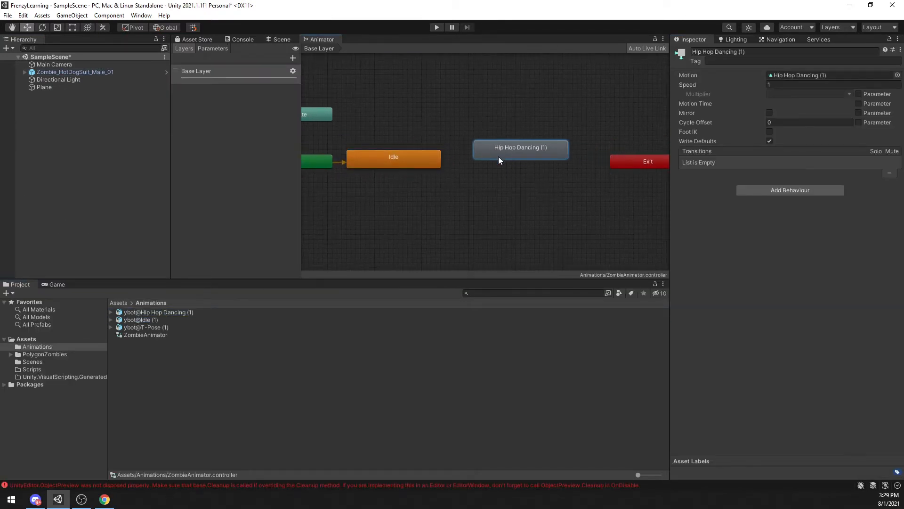
# - Create transitions in both directions between the Idle and Hip Hop Dancing (1) states
pyautogui.rightClick(414, 164)
pyautogui.click(440, 170)
pyautogui.click(458, 166)
pyautogui.rightClick(414, 157)
pyautogui.click(458, 163)
pyautogui.click(511, 163)
pyautogui.rightClick(511, 163)
pyautogui.click(518, 166)
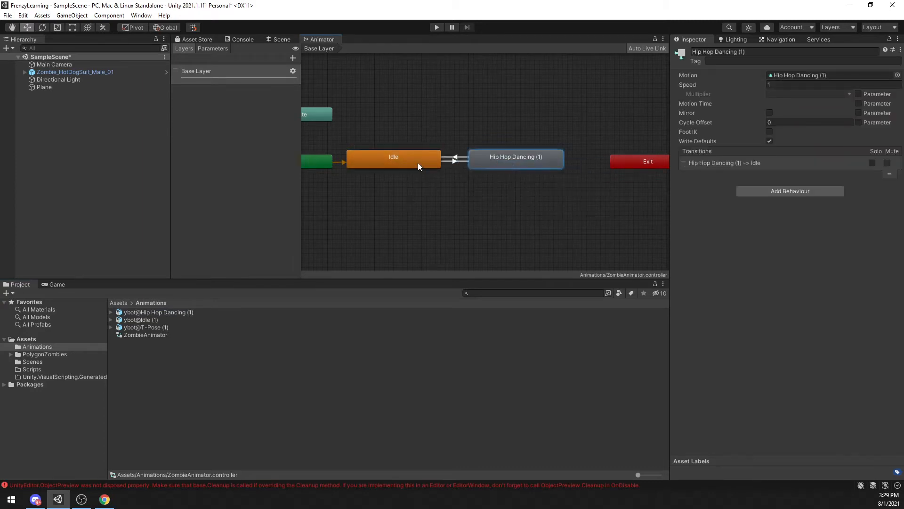
# - Add a Trigger parameter named Dance to the animator controller
pyautogui.click(221, 46)
pyautogui.click(291, 58)
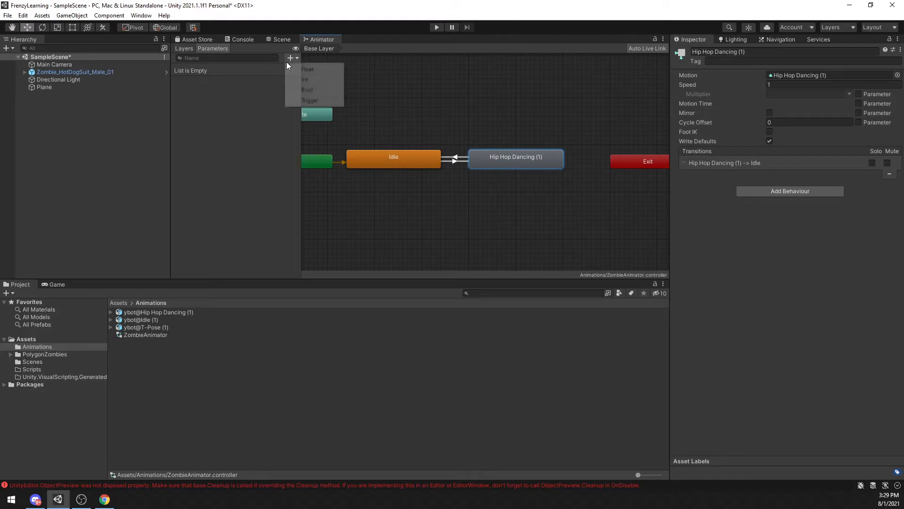
pyautogui.click(306, 101)
pyautogui.write('Dance')
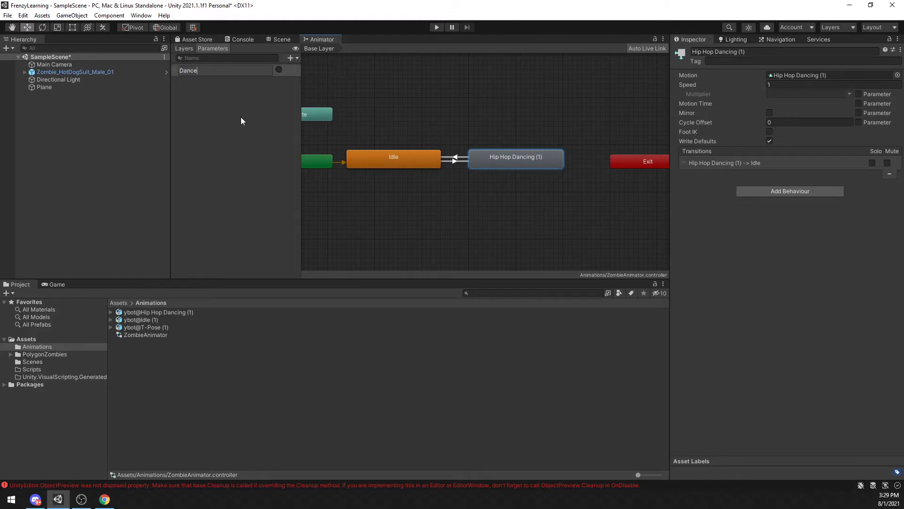
# - On the Idle to Hip Hop Dancing (1) transition, disable Has Exit Time and add Dance as a condition
pyautogui.click(468, 172)
pyautogui.click(466, 162)
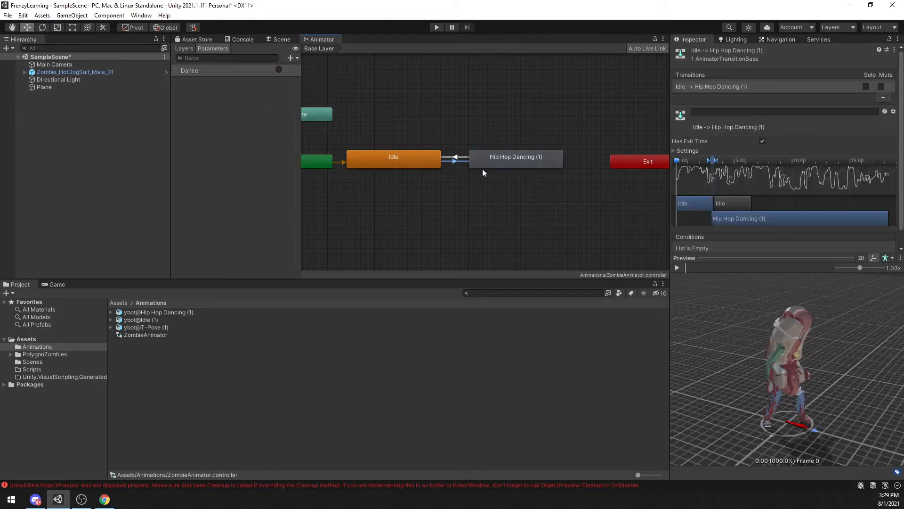
pyautogui.click(762, 141)
pyautogui.scroll(-2, 860, 245)
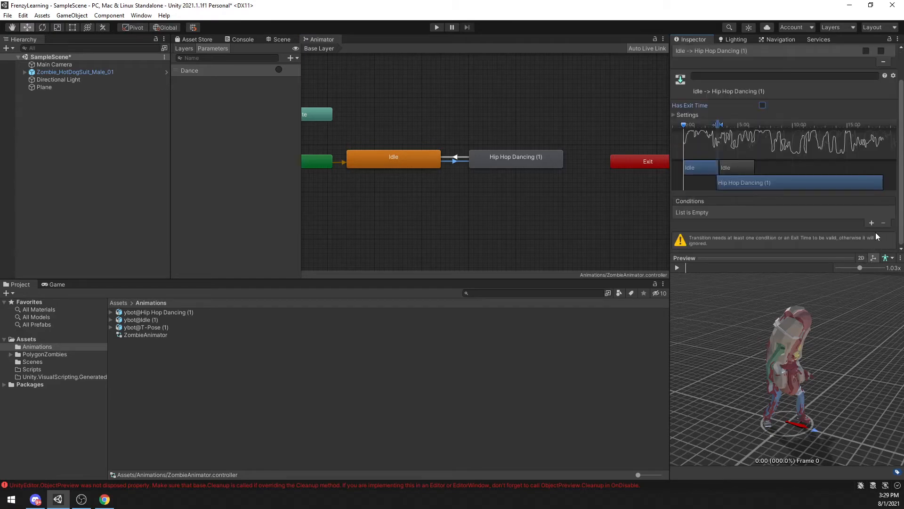
pyautogui.click(872, 222)
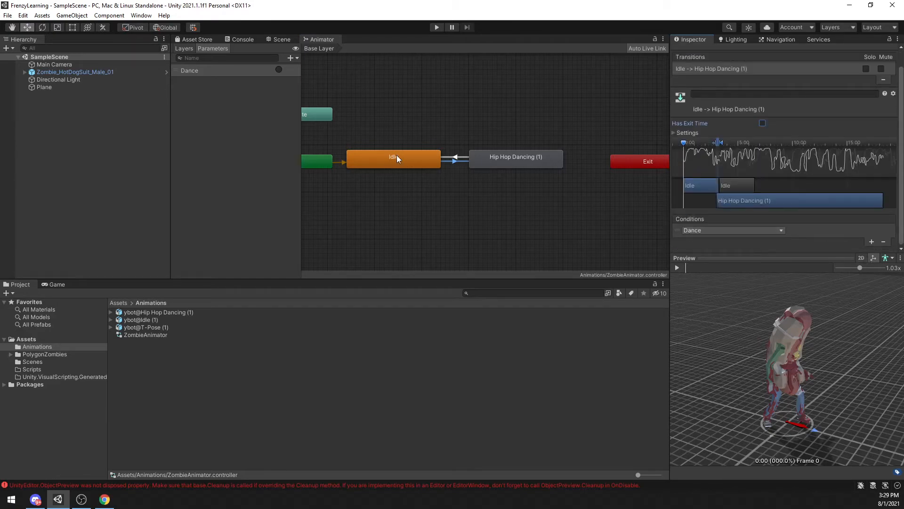
pyautogui.click(428, 202)
# - Create a C# script named ZombieController in the Scripts folder
pyautogui.click(282, 39)
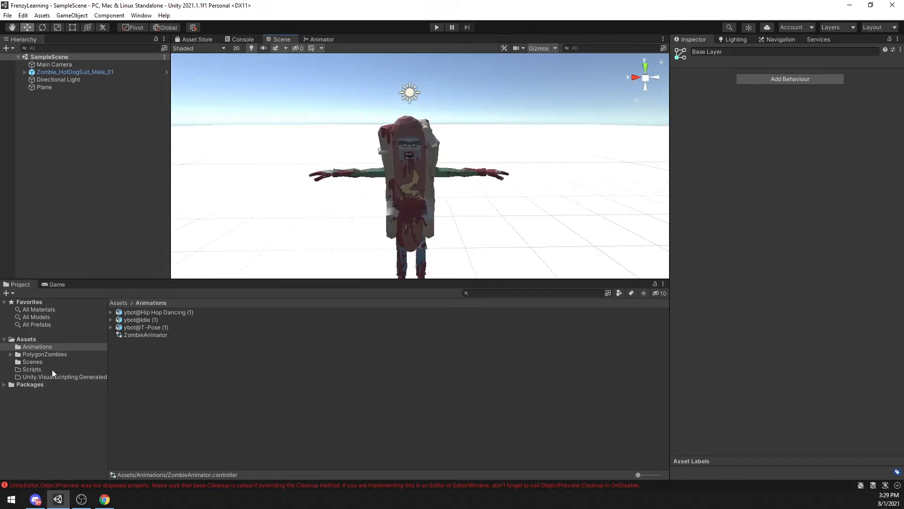
pyautogui.click(52, 370)
pyautogui.rightClick(113, 378)
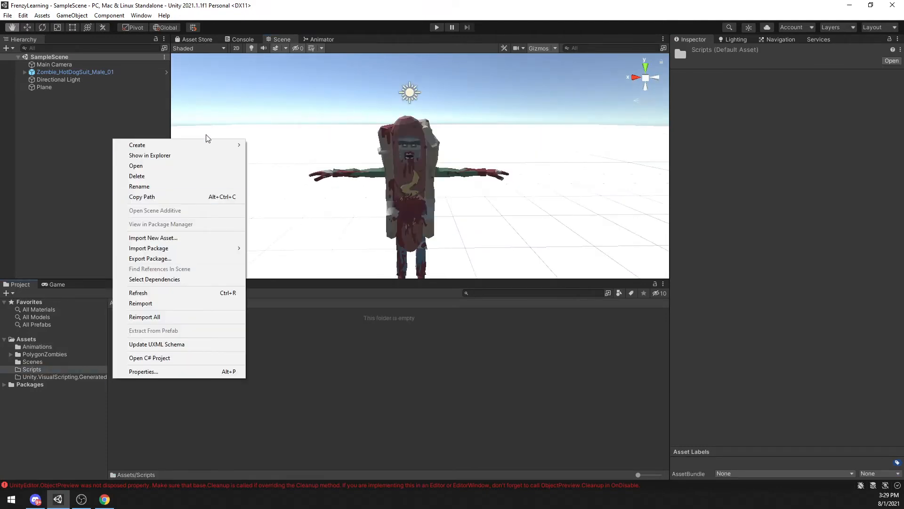
pyautogui.moveTo(222, 148)
pyautogui.click(293, 112)
pyautogui.write('Z')
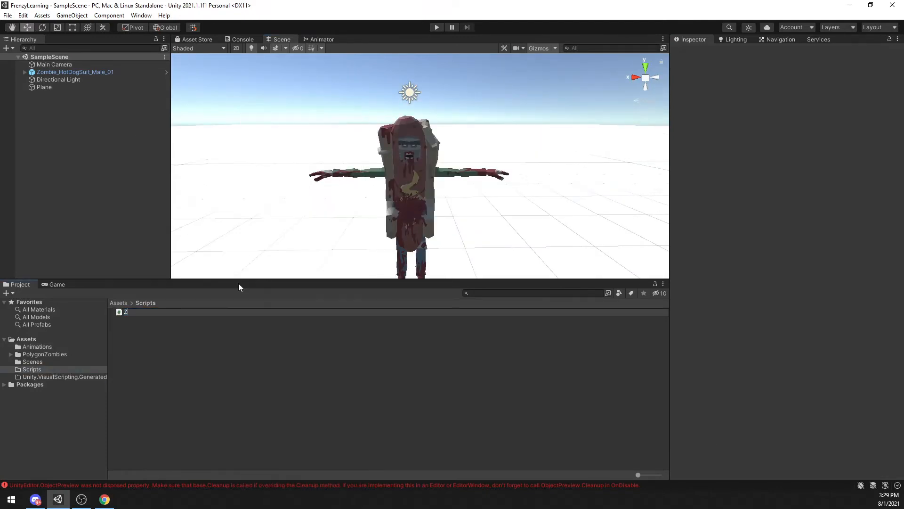
pyautogui.write('ombieController')
# - Attach the ZombieController script to Zombie_HotDogSuit_Male_01 as a component
pyautogui.click(86, 94)
pyautogui.click(75, 72)
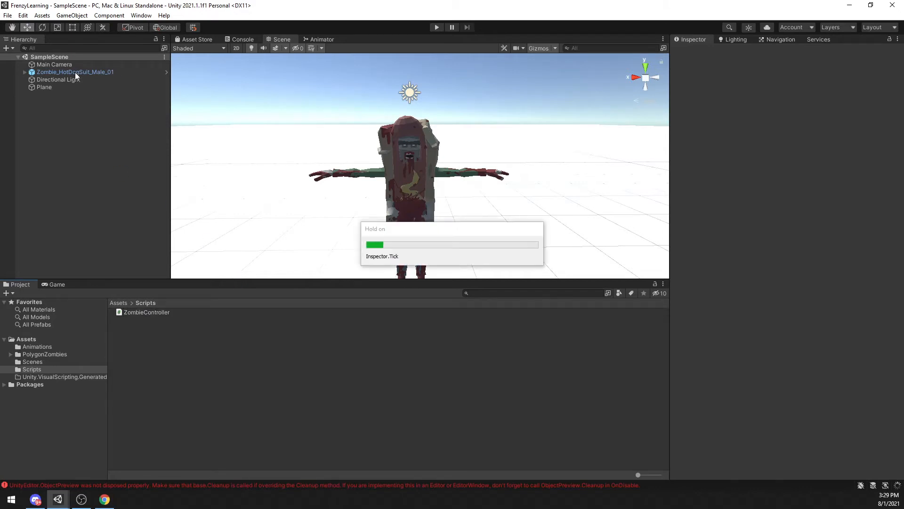
pyautogui.moveTo(141, 312); pyautogui.dragTo(761, 259)
# - Open the ZombieController script in Visual Studio, delete the default methods from the class and save the file
pyautogui.doubleClick(790, 229)
pyautogui.click(101, 194)
pyautogui.moveTo(75, 202); pyautogui.dragTo(67, 126)
pyautogui.press('Delete')
pyautogui.hotkey('ctrl', 's')
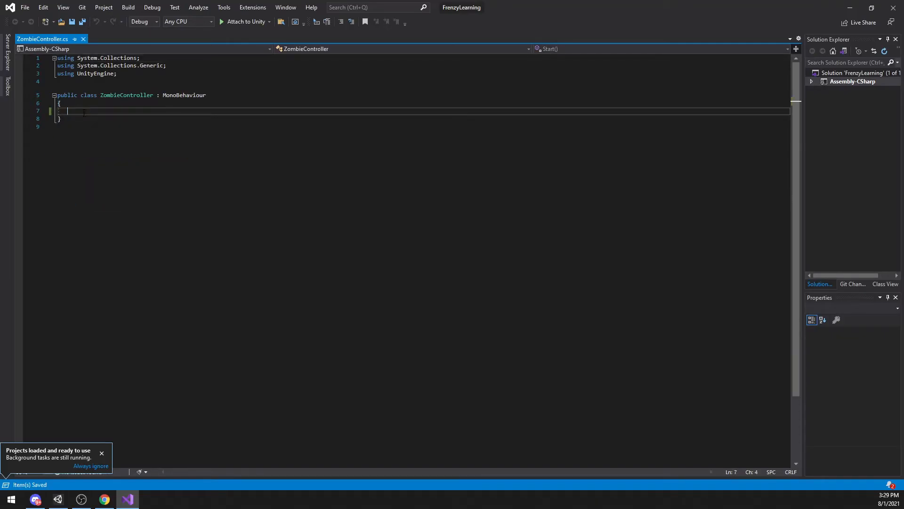
# - Declare a private Animator field _animator and a private int field _danceHash in the ZombieController class
pyautogui.write('private Anima')
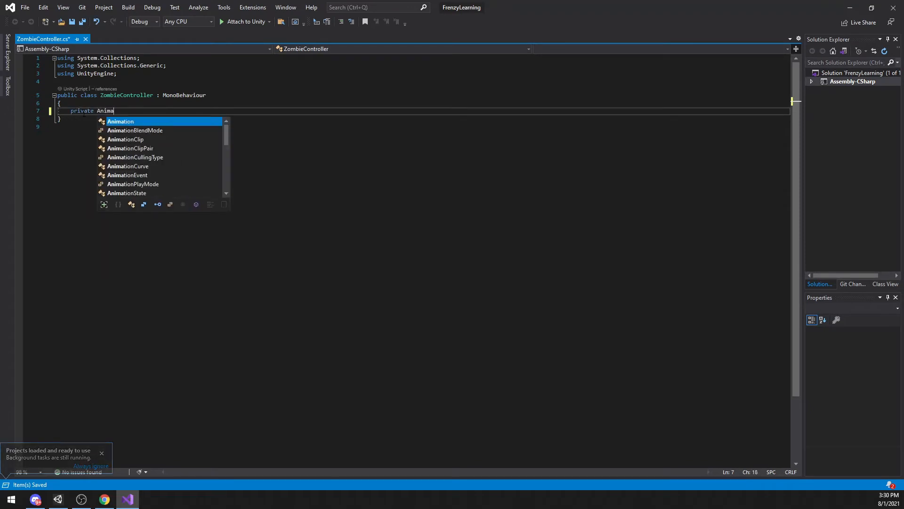
pyautogui.write('tor _animator;')
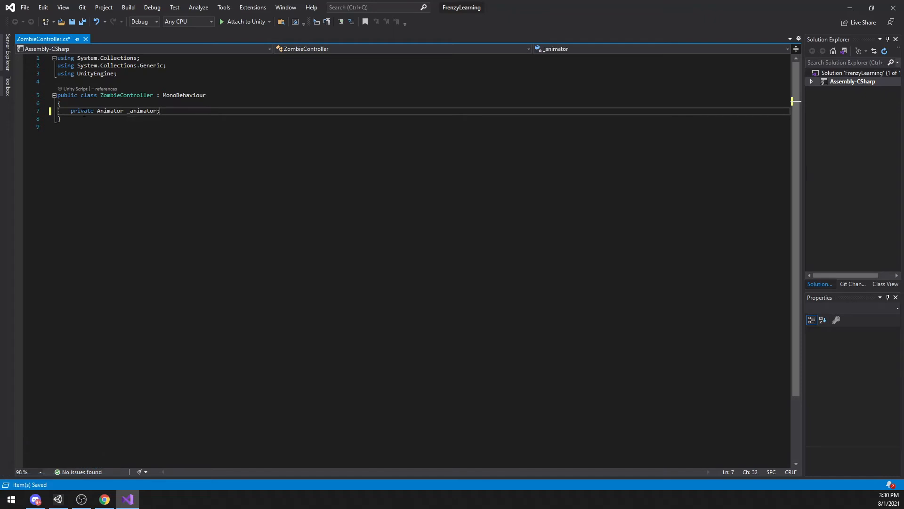
pyautogui.press('Return')
pyautogui.write('priva')
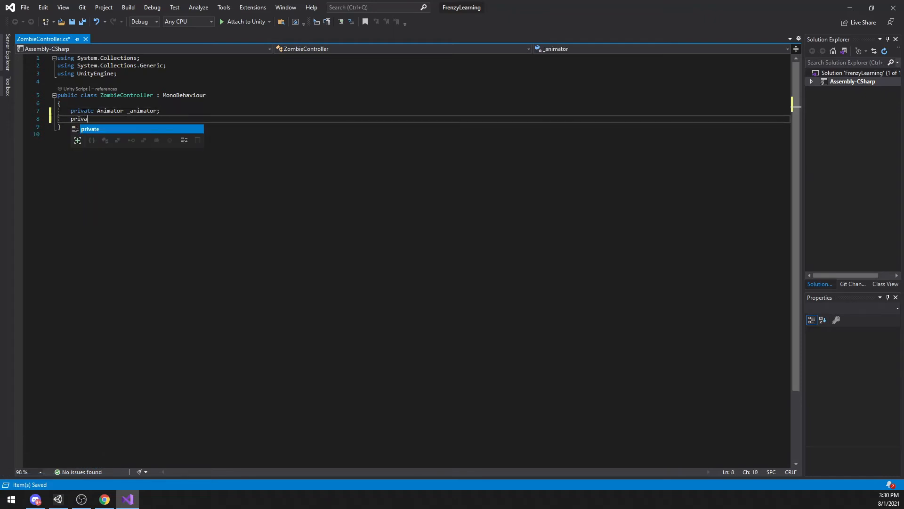
pyautogui.write('te int')
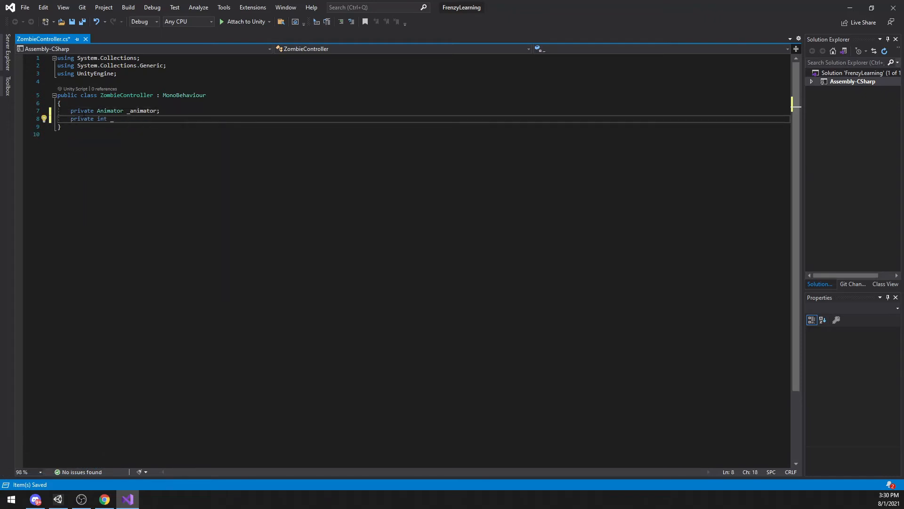
# - Add a private Awake method that assigns GetComponent<Animator>() to _animator
pyautogui.press('Return')
pyautogui.press('Return')
pyautogui.write('private void Awake() {  }')
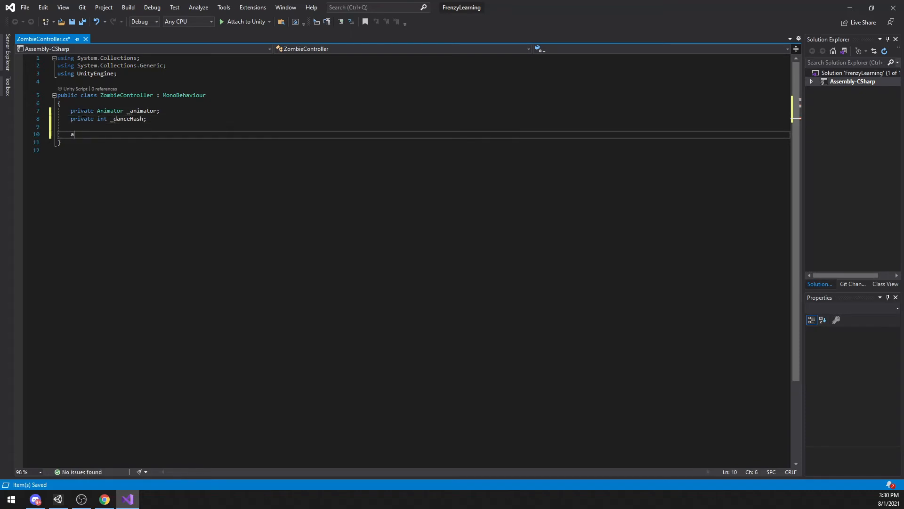
pyautogui.write('_animator = Ge')
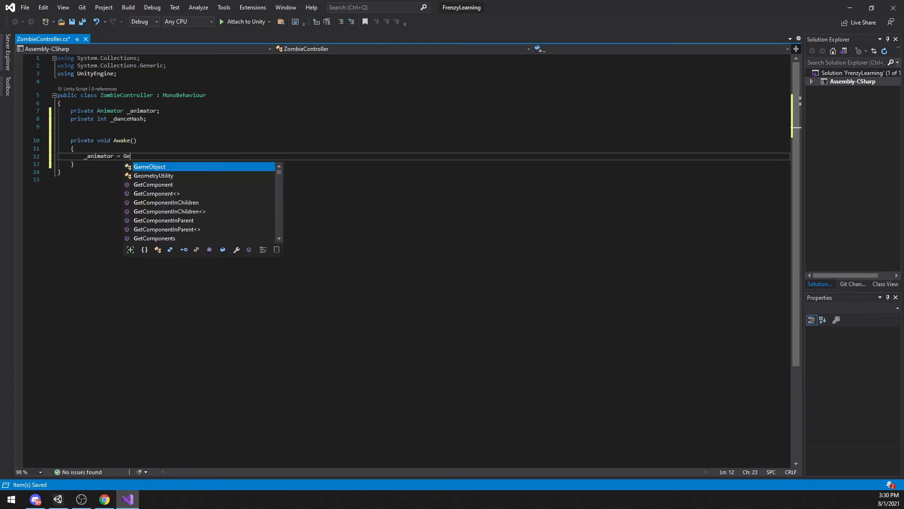
pyautogui.write('tComponent<Animator>();')
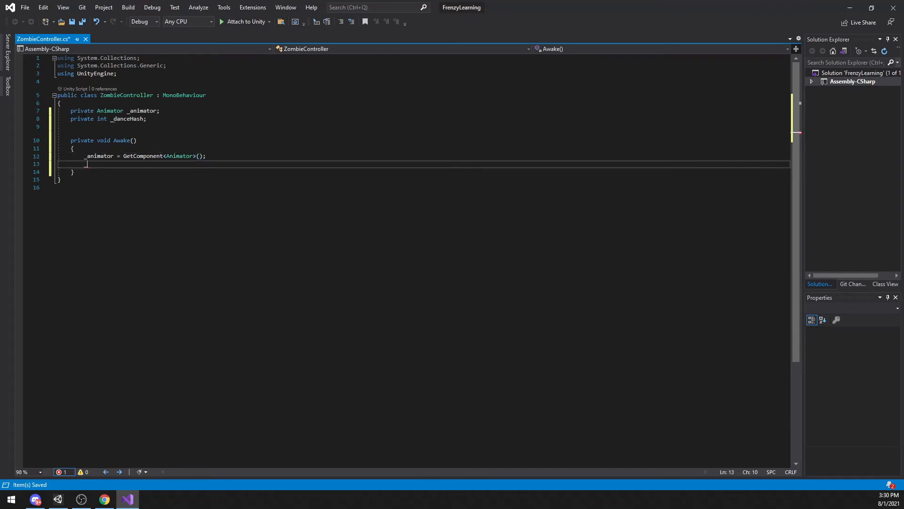
# - In Awake, set _danceHash to Animator.StringToHash("Dance")
pyautogui.write('Anim')
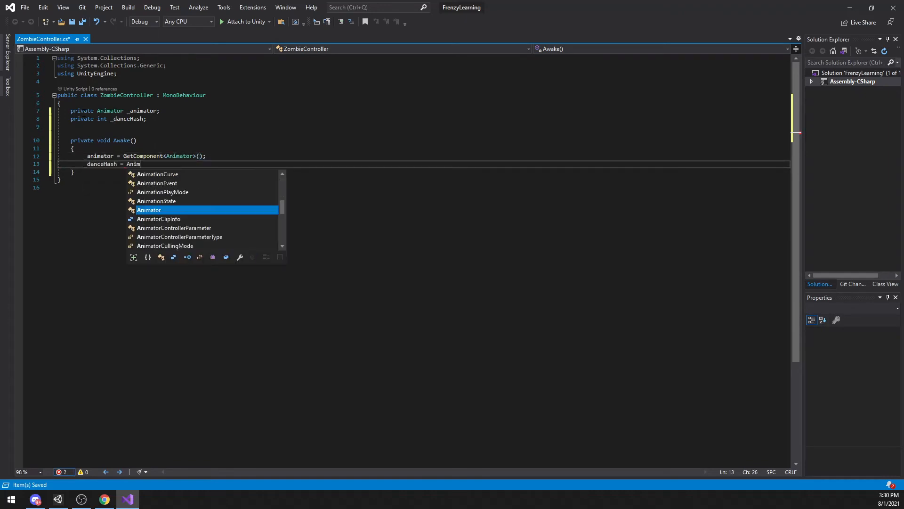
pyautogui.write('ator.StringToHash(_an')
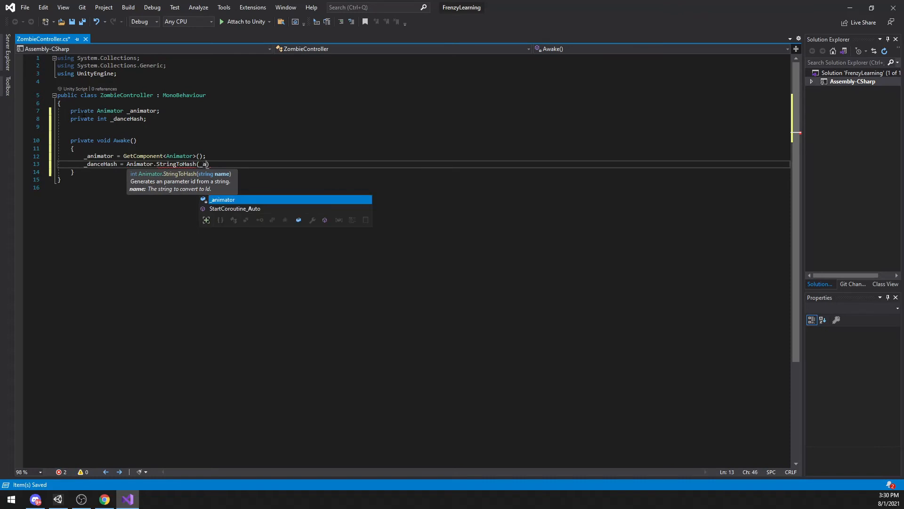
pyautogui.press('BackSpace')
pyautogui.write('"Danc')
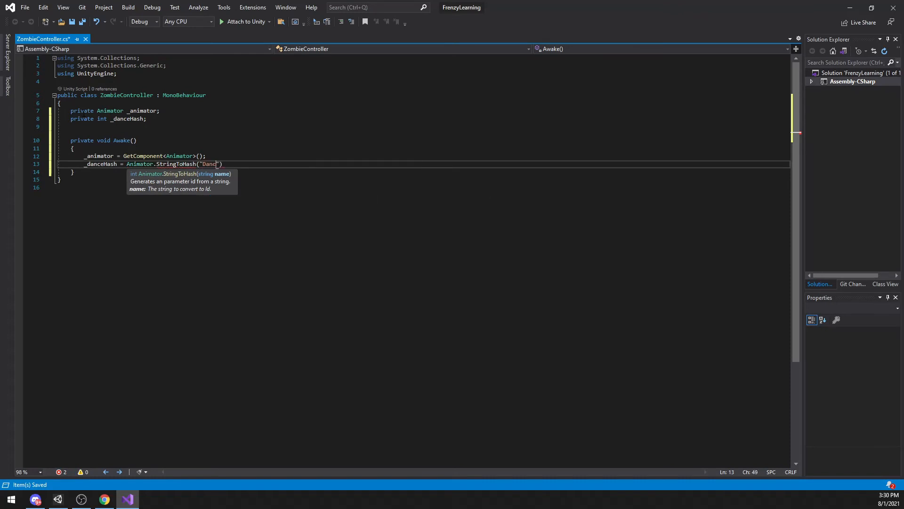
pyautogui.write('e')
pyautogui.press('Down')
pyautogui.press('Down')
pyautogui.click(241, 163)
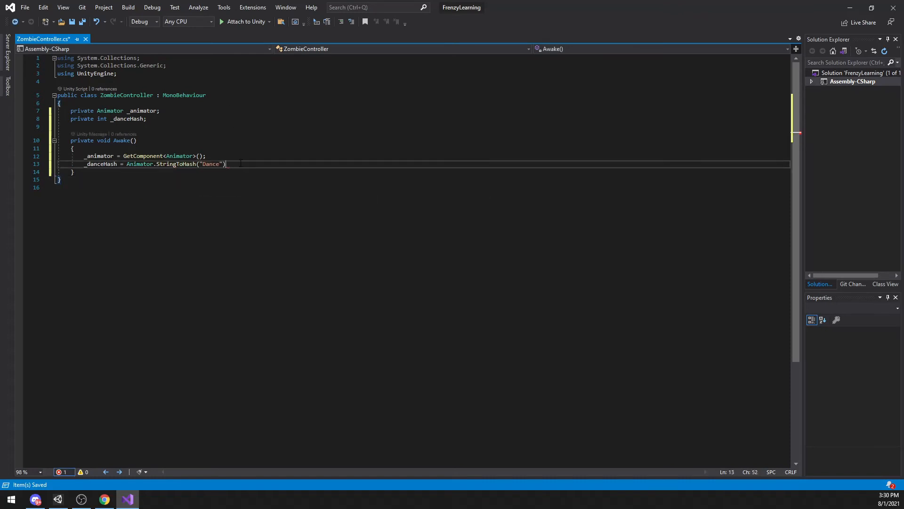
# - Add a private Update method below Awake that returns immediately if _animator is null
pyautogui.click(144, 171)
pyautogui.press('Return')
pyautogui.press('Return')
pyautogui.write('Upd')
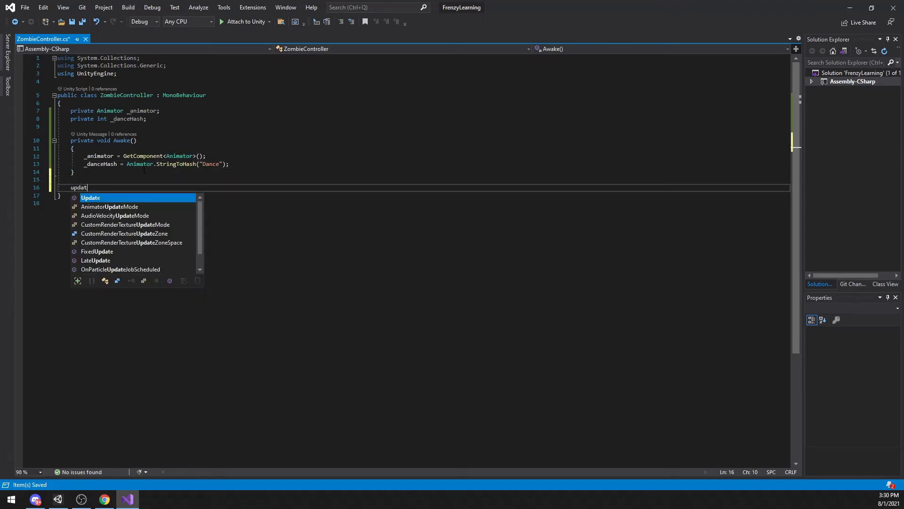
pyautogui.press('Tab')
pyautogui.write('if()')
pyautogui.write('_animator')
pyautogui.write(' is n')
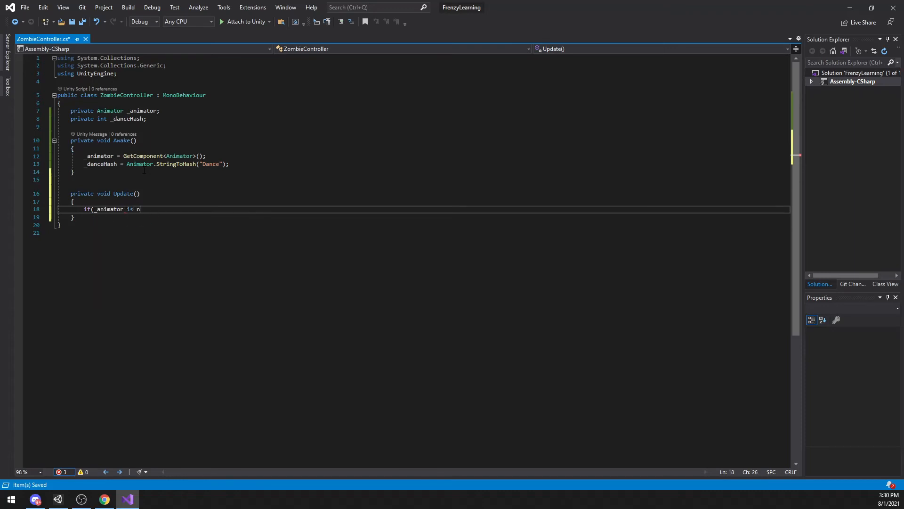
pyautogui.write('ull) return;')
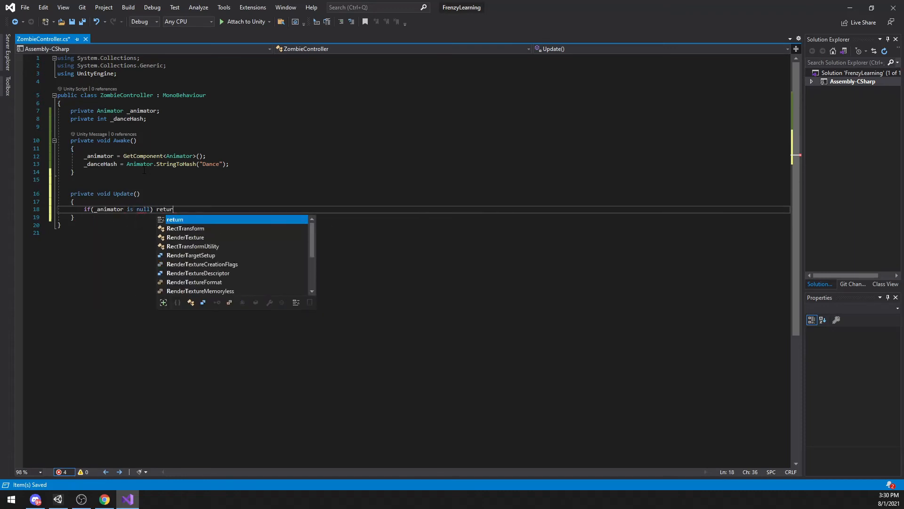
# - Below the null check in Update, add an if condition testing Input.GetKeyDown(KeyCode.Alpha1)
pyautogui.press('Return')
pyautogui.press('Return')
pyautogui.press('Return')
pyautogui.press('Up')
pyautogui.write('if(Input.Get')
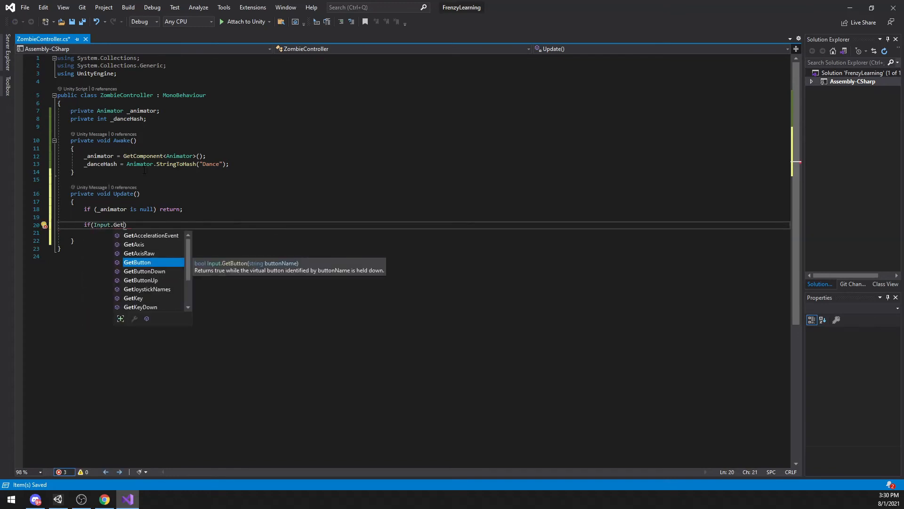
pyautogui.write('Key')
pyautogui.press('Down')
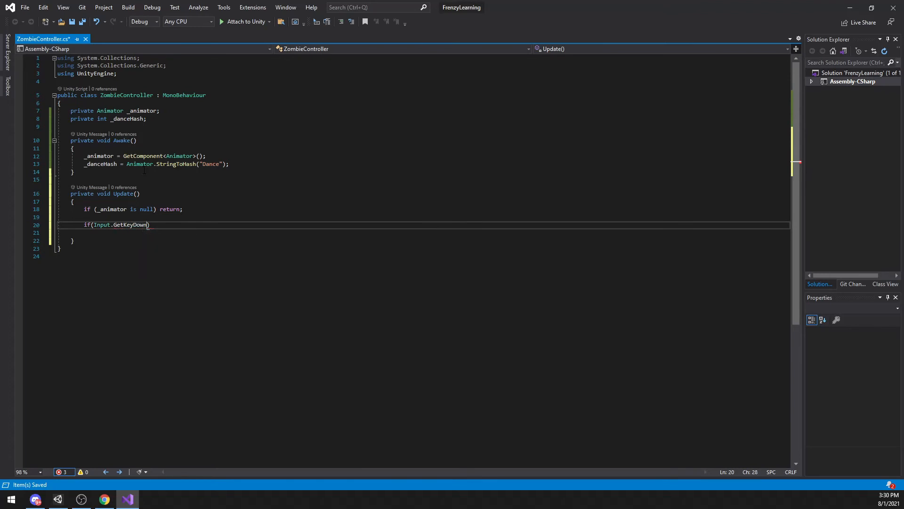
pyautogui.write('(Key')
pyautogui.write('.')
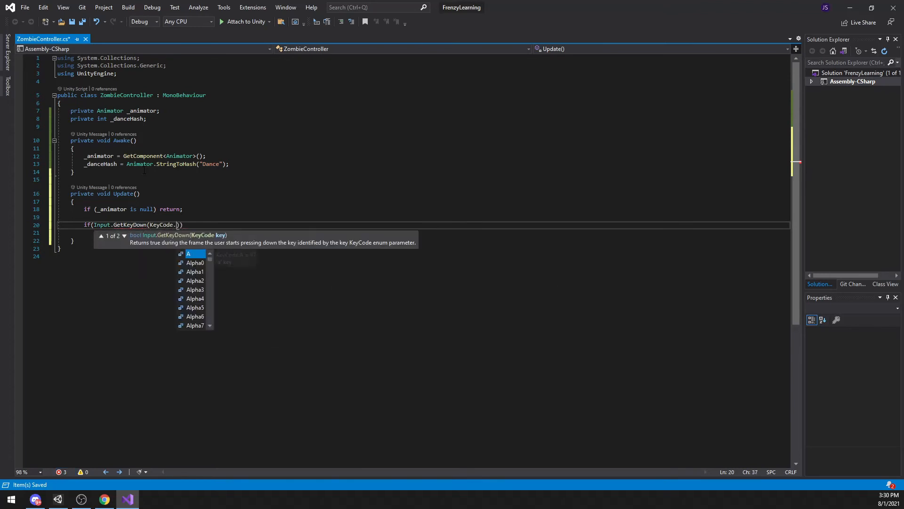
pyautogui.press('Down')
pyautogui.press('Down')
pyautogui.write(')')
# - Call _animator.SetTrigger(_danceHash) inside the key check and remove the blank line after its block
pyautogui.press('Return')
pyautogui.write('_animator.SetTrigger(_')
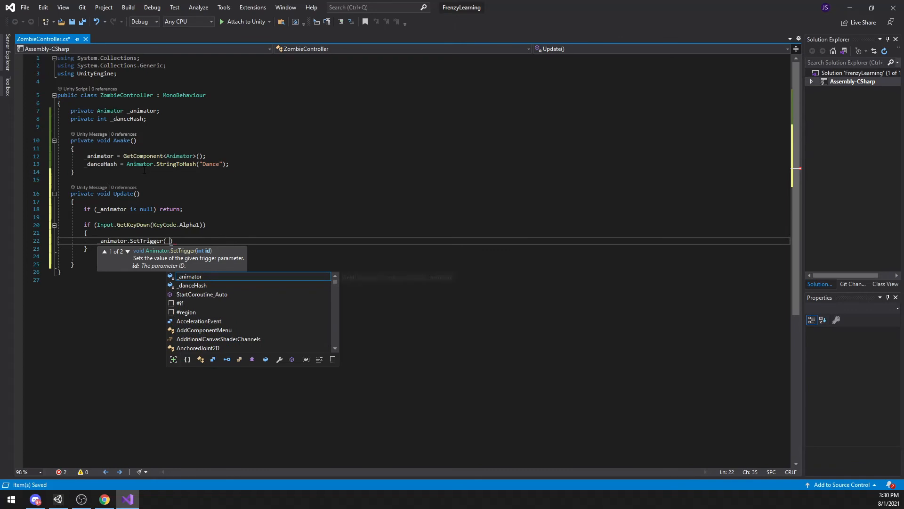
pyautogui.write('danceHash)')
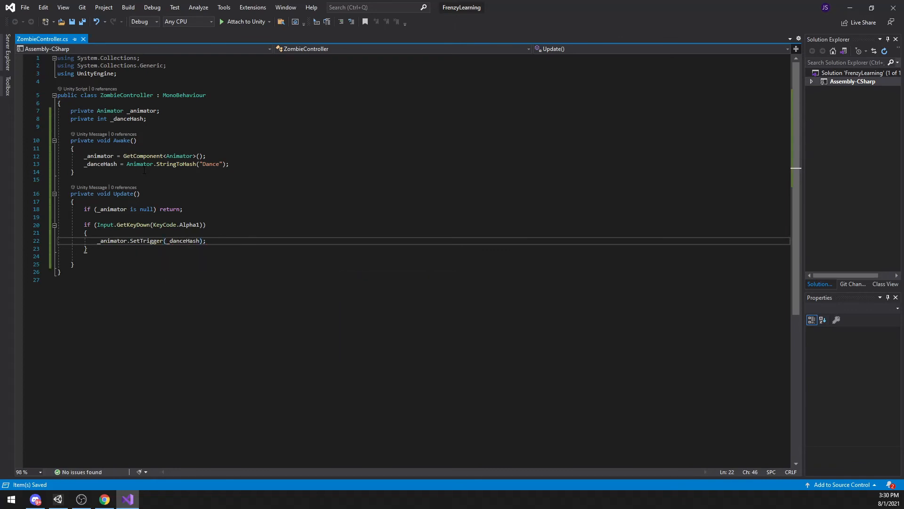
pyautogui.click(112, 259)
pyautogui.hotkey('ctrl', 'x')
pyautogui.click(260, 204)
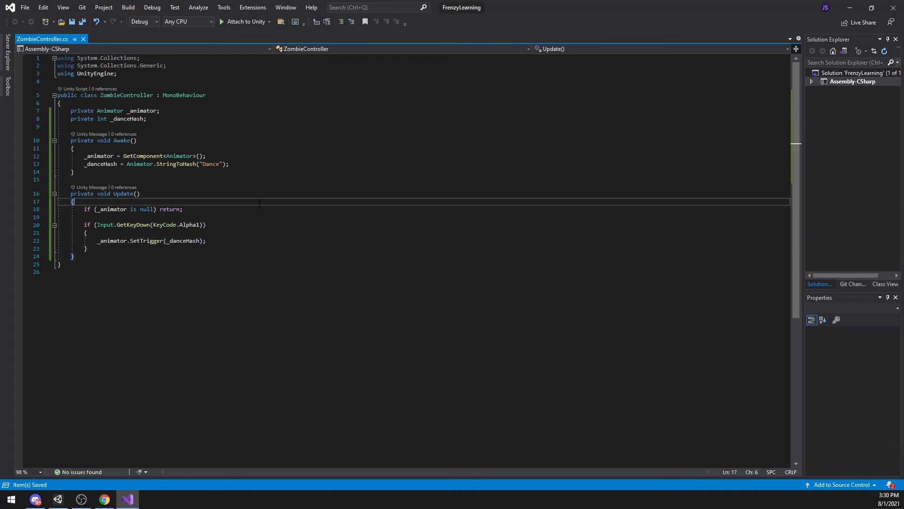
# - Switch to Unity, run the scene in play mode to test the zombie's animations, and stop it
pyautogui.click(63, 506)
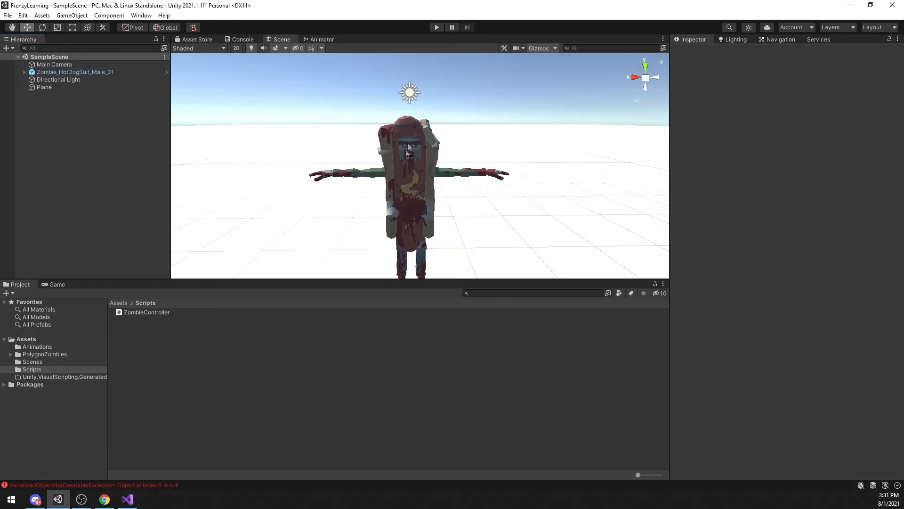
pyautogui.click(437, 27)
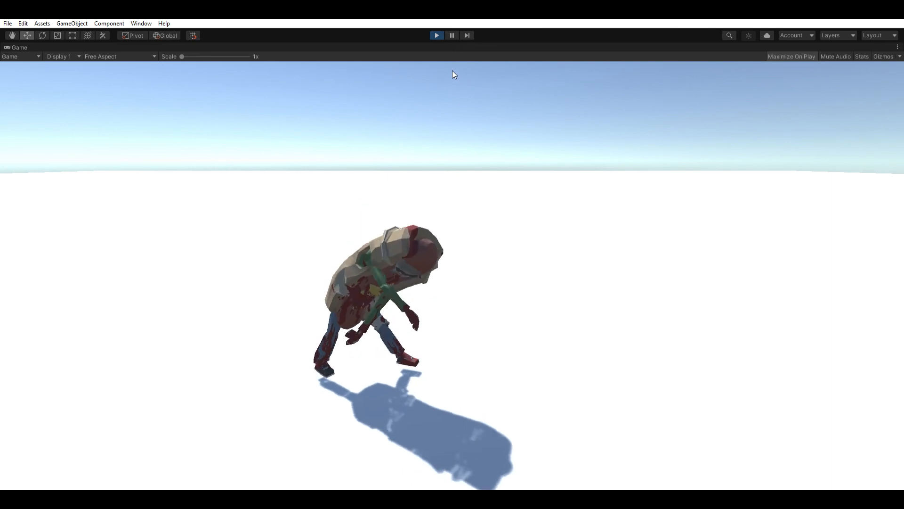
pyautogui.click(436, 33)
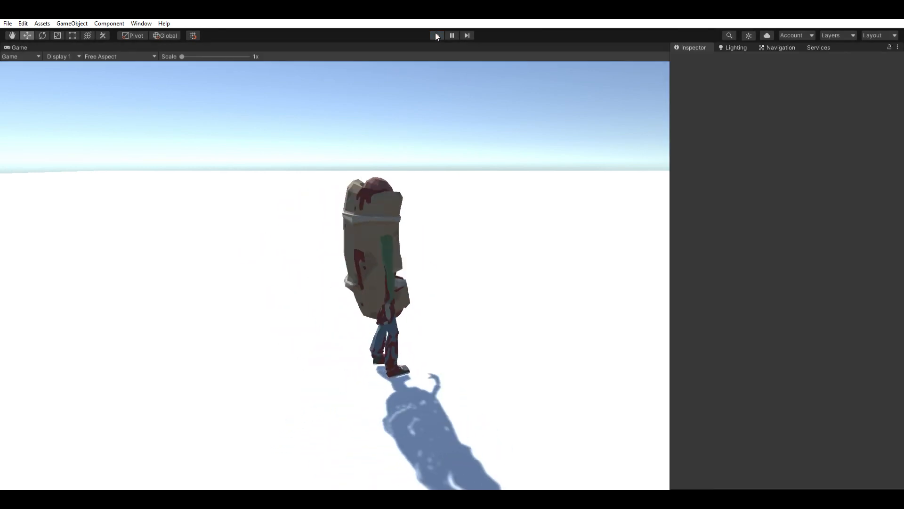